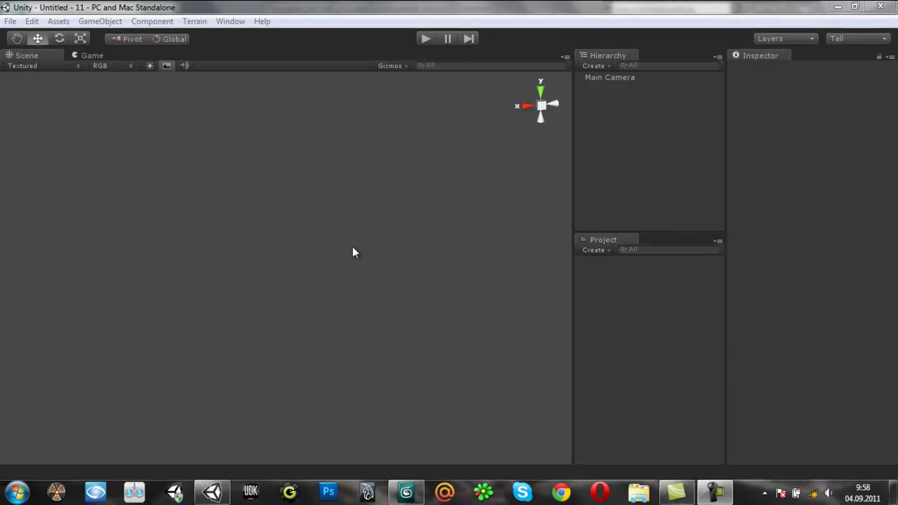
- Orbit the empty scene and frame the Main Camera at 0, 1, -10 with its Inspector settings shown
mouse_move(375, 228)
alt+mouse_down()
mouse_move(400, 280)
mouse_move(434, 165)
alt+mouse_up()
mouse_move(589, 75)
alt+mouse_down()
mouse_move(386, 278)
mouse_move(397, 129)
mouse_move(157, 231)
mouse_move(392, 278)
mouse_move(321, 156)
mouse_move(165, 242)
mouse_move(297, 327)
mouse_move(328, 202)
mouse_move(241, 299)
mouse_move(350, 245)
alt+mouse_up()
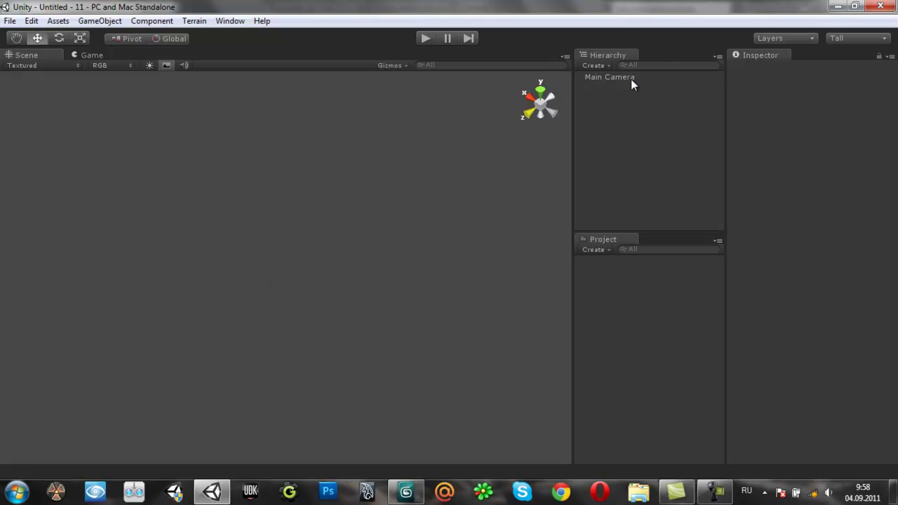
double_click(629, 78)
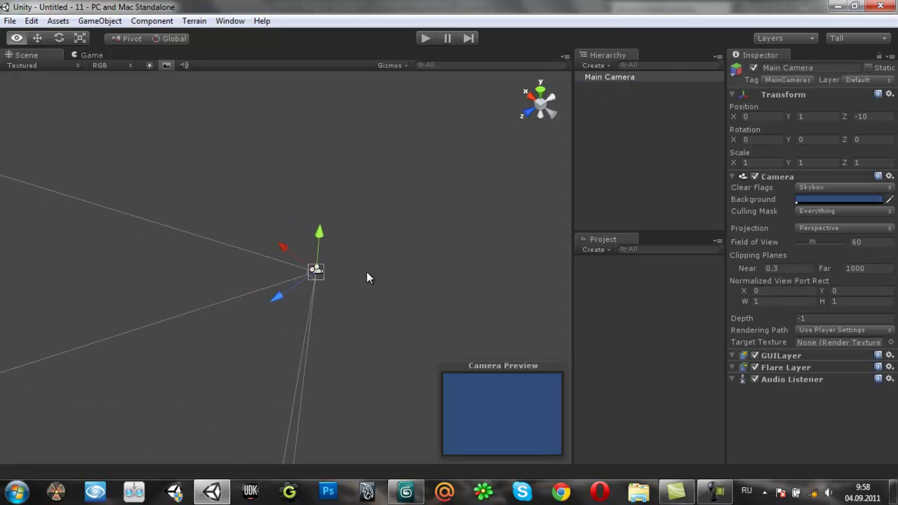
alt+drag(395, 293, 334, 184)
- Import the Character Controller package with all its assets, adding a Standard Assets folder
click(58, 20)
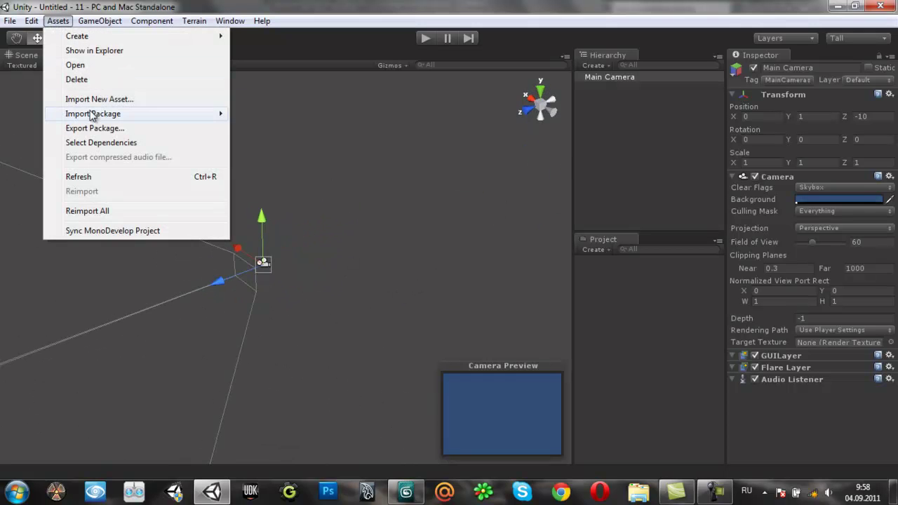
mouse_move(141, 114)
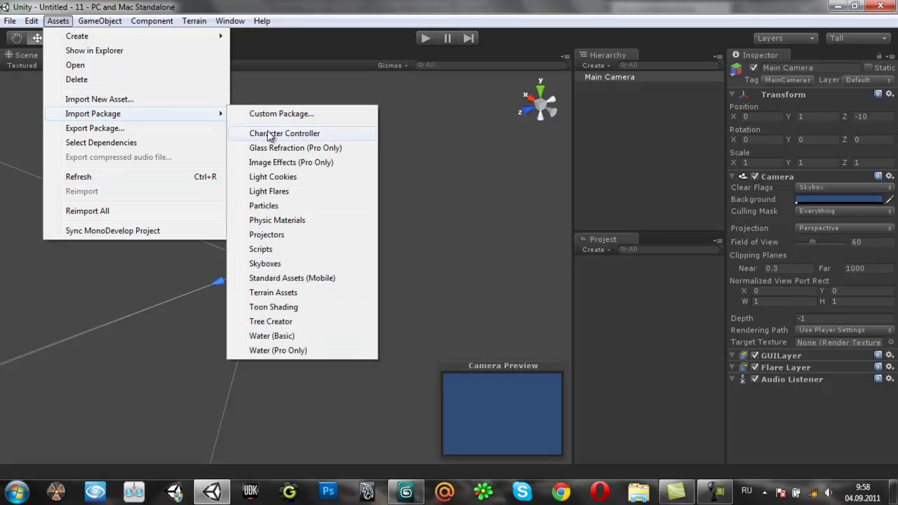
click(264, 133)
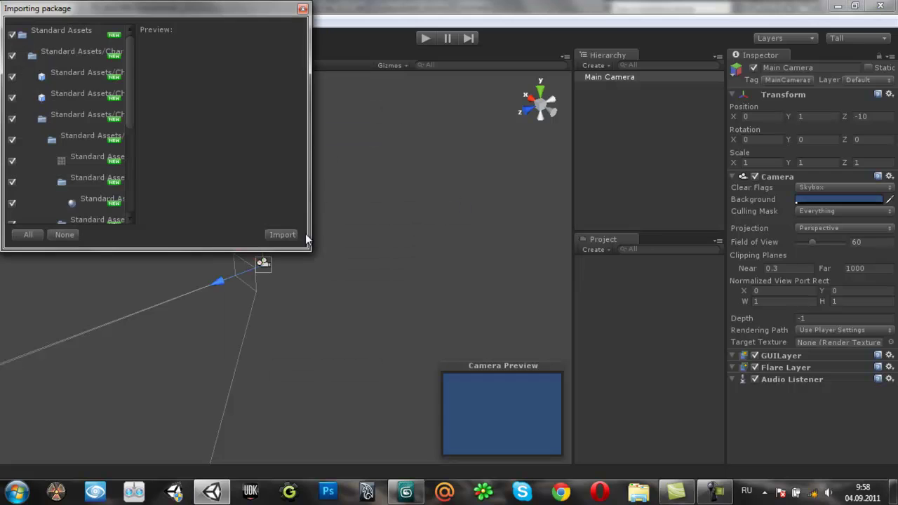
click(282, 235)
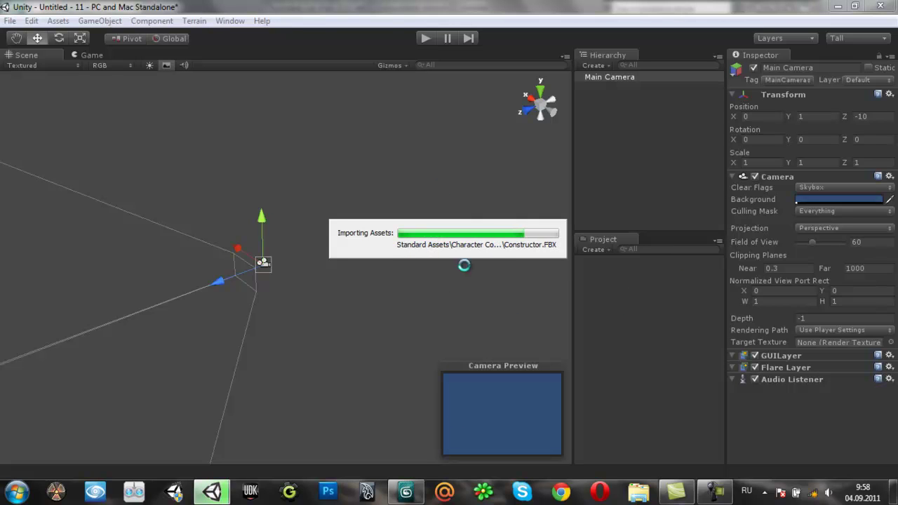
mouse_move(354, 210)
alt+mouse_down()
mouse_move(279, 206)
mouse_move(312, 203)
alt+mouse_up()
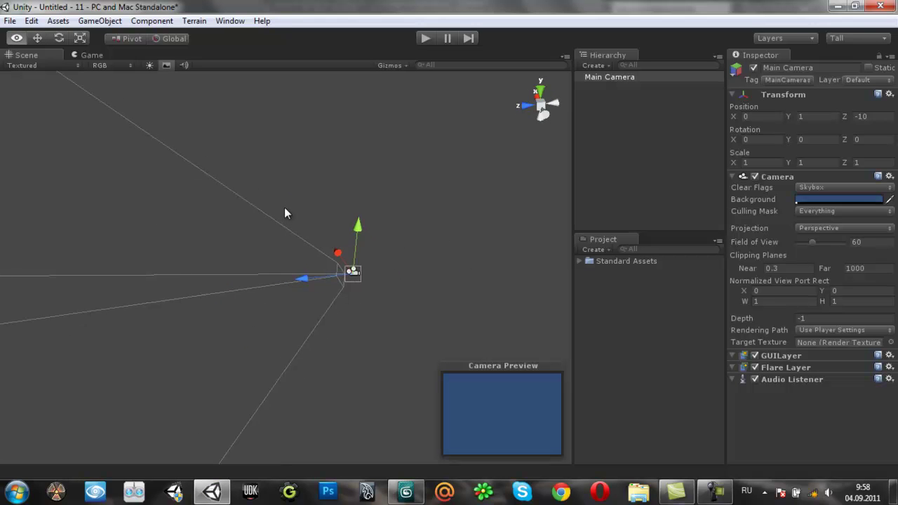
- Add a cube below the camera and scale it into a flat 7.47 × 1 × 8.75 slab
click(99, 20)
mouse_move(200, 55)
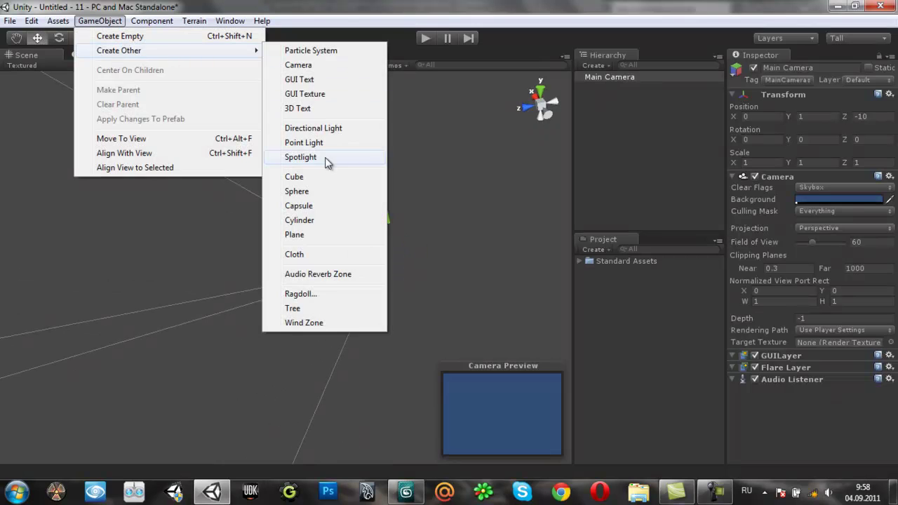
click(308, 176)
mouse_move(279, 216)
mouse_down()
mouse_move(275, 322)
mouse_move(104, 127)
mouse_up()
click(80, 38)
drag(237, 380, 16, 393)
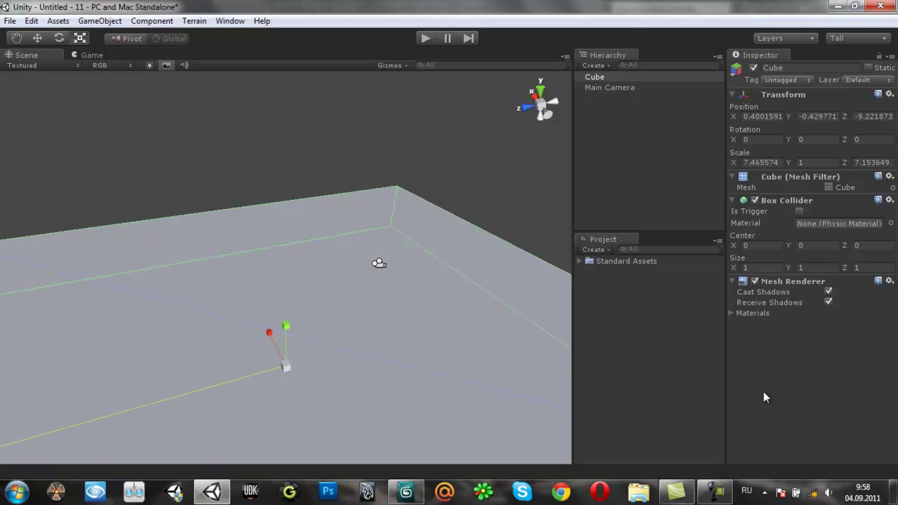
alt+drag(379, 263, 341, 223)
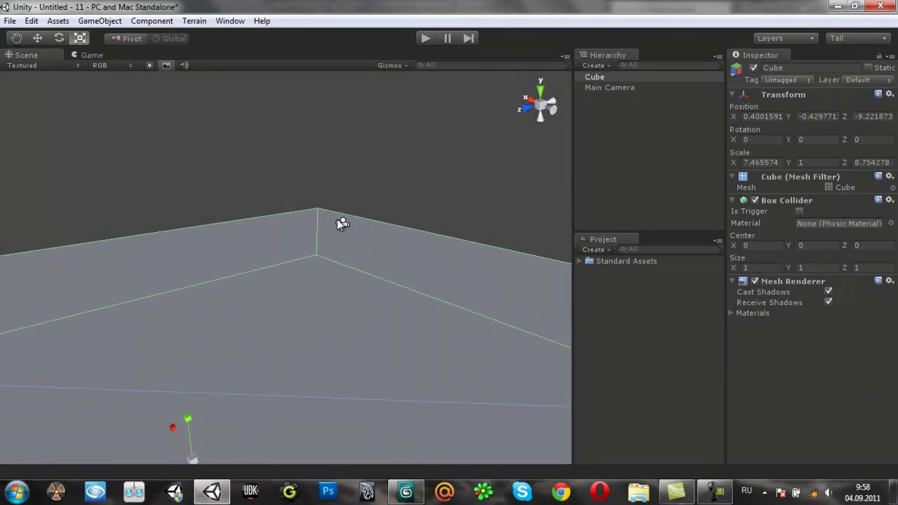
click(342, 225)
- Delete the Main Camera and place a First Person Controller onto the slab
right_click(624, 83)
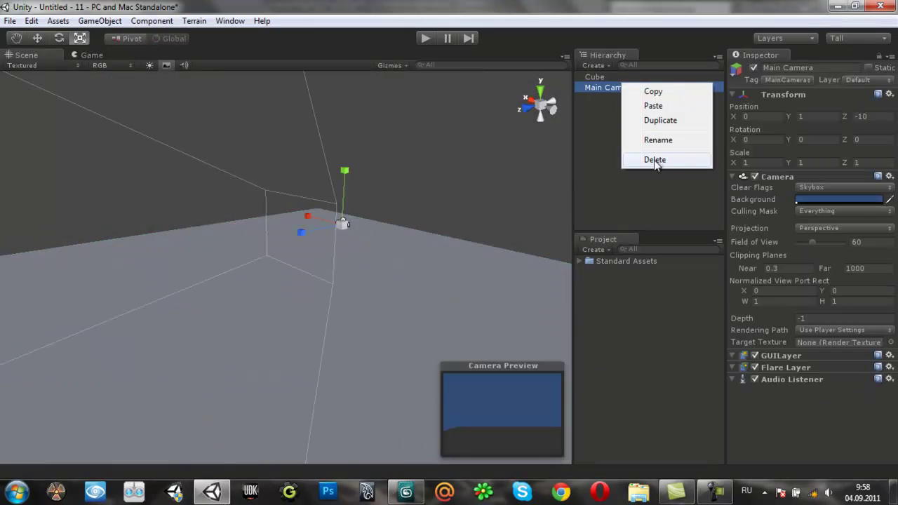
click(653, 158)
click(589, 271)
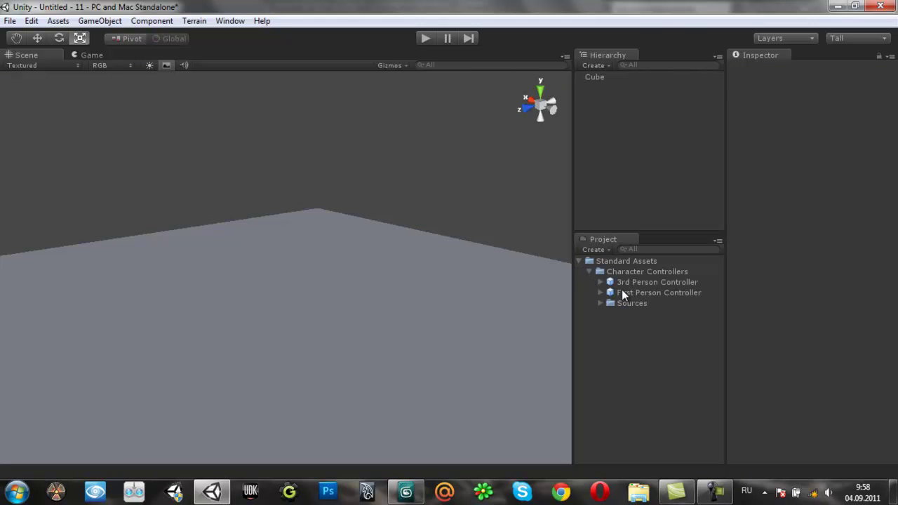
drag(621, 293, 235, 355)
- Move the cube under the controller and scale it to a 66.69 × 0.63 × 87.05 floor
click(42, 42)
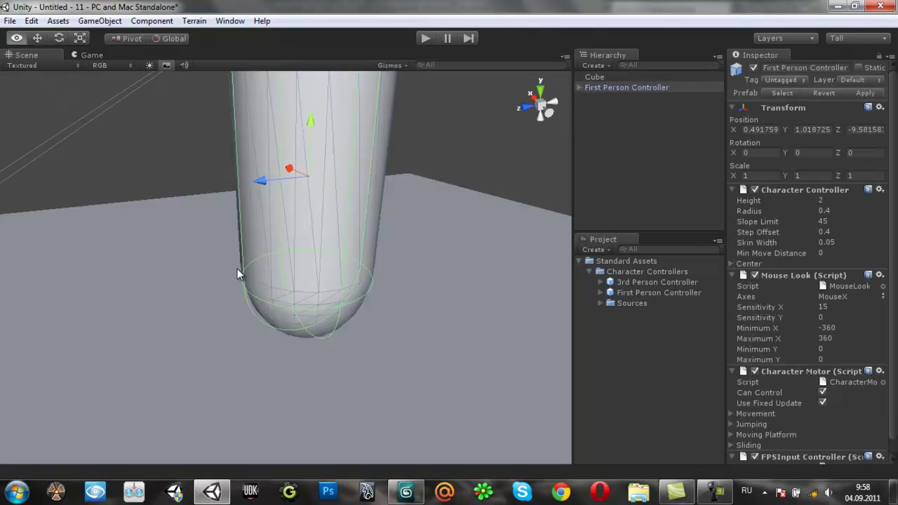
mouse_move(226, 308)
alt+mouse_down()
mouse_move(203, 308)
mouse_move(254, 335)
alt+mouse_up()
click(203, 308)
drag(288, 173, 202, 119)
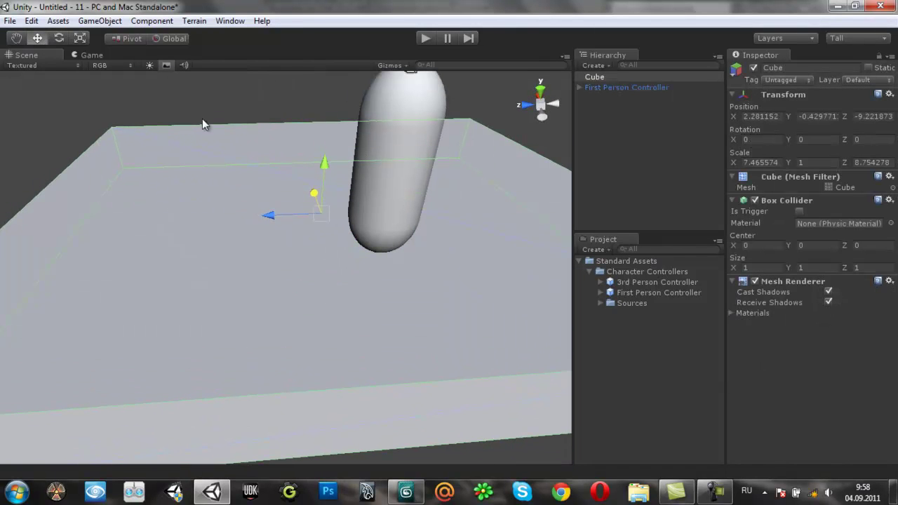
click(79, 38)
drag(269, 215, 527, 173)
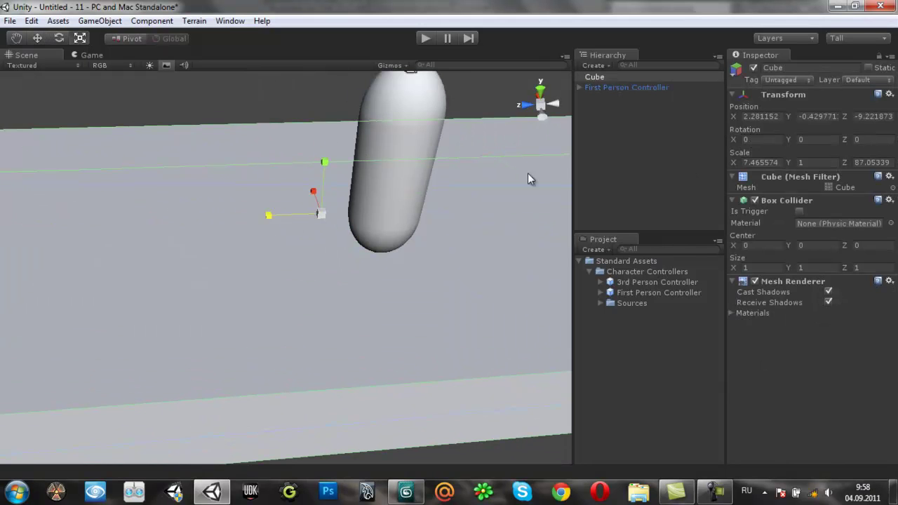
drag(317, 192, 237, 72)
alt+drag(313, 139, 410, 142)
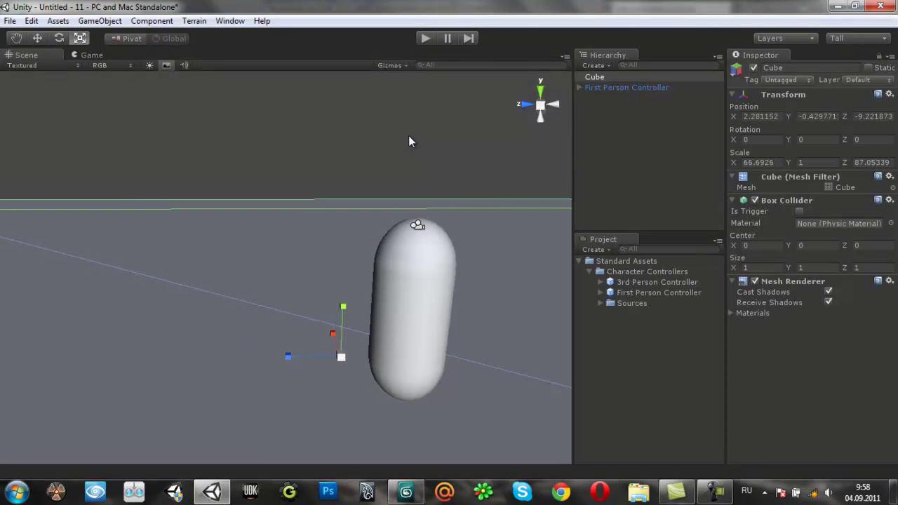
drag(345, 294, 345, 309)
mouse_move(539, 199)
alt+mouse_down()
mouse_move(140, 18)
mouse_move(289, 171)
mouse_move(311, 214)
mouse_move(299, 215)
alt+mouse_up()
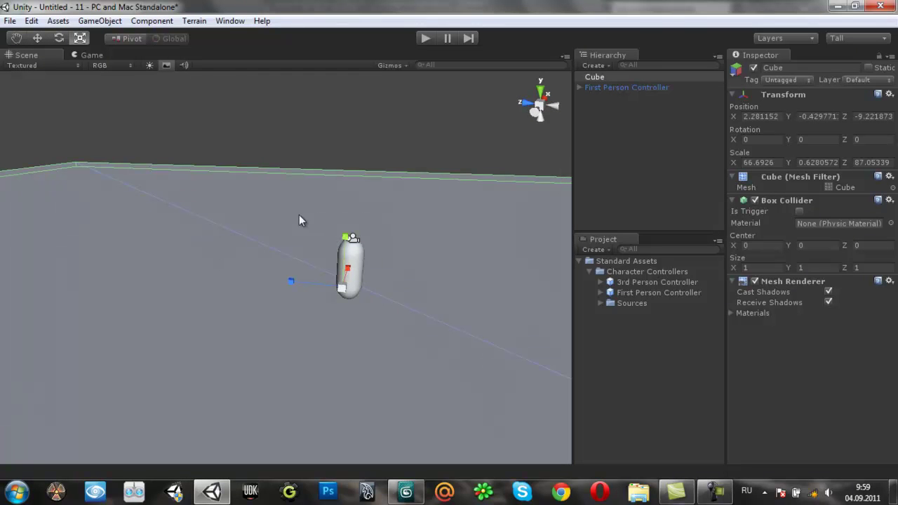
- Add a Spotlight to the scene and change its light type to Point
click(98, 20)
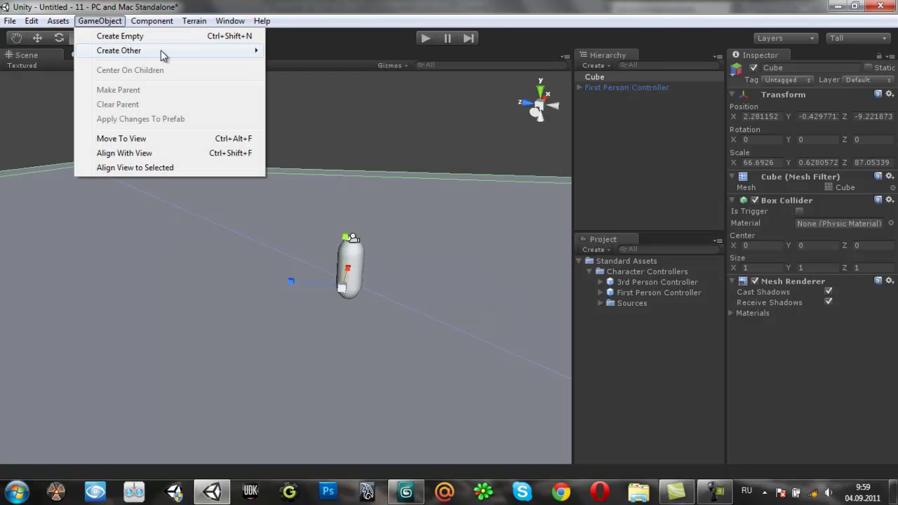
mouse_move(161, 50)
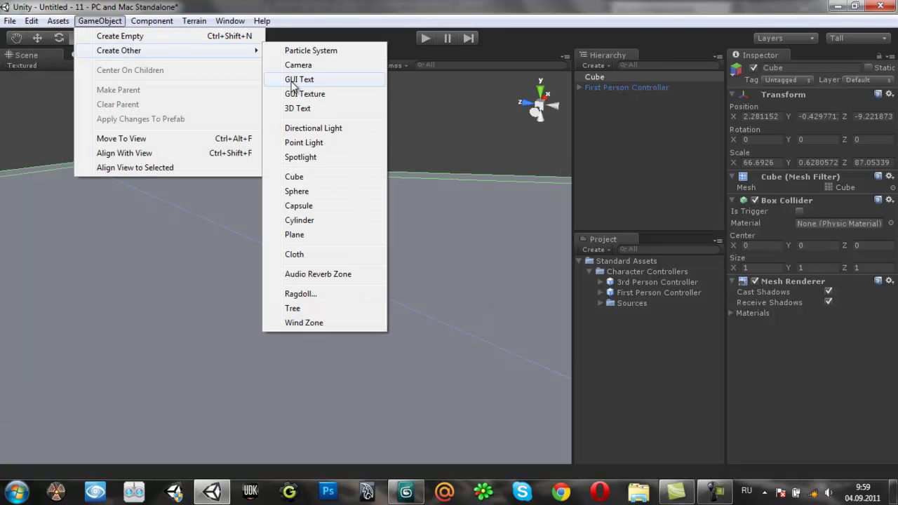
click(319, 157)
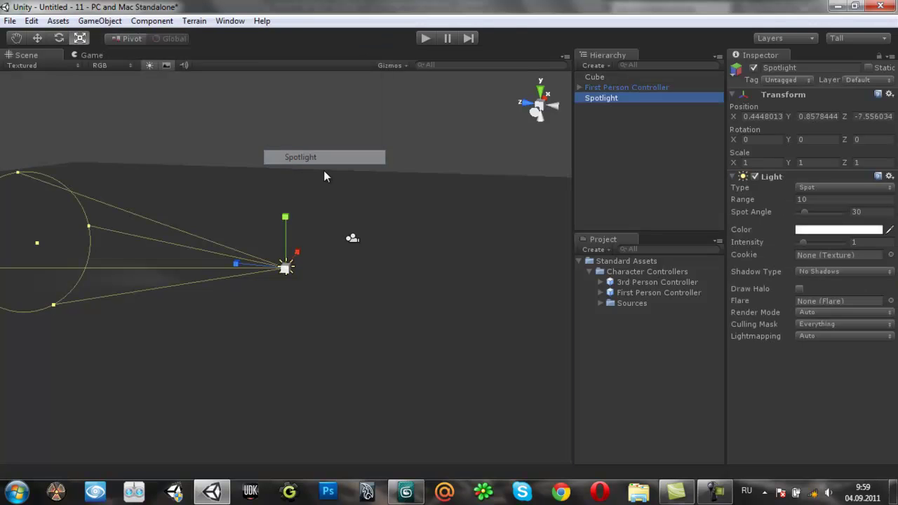
click(58, 38)
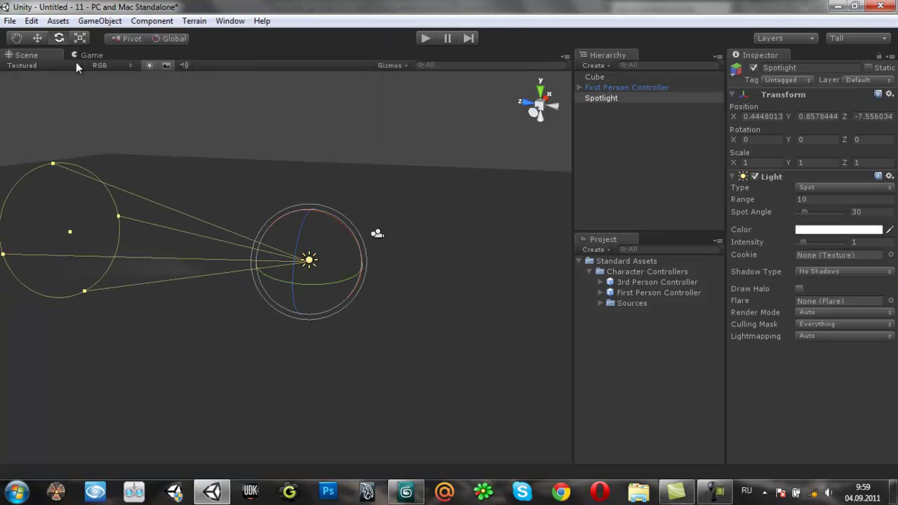
click(607, 101)
click(818, 187)
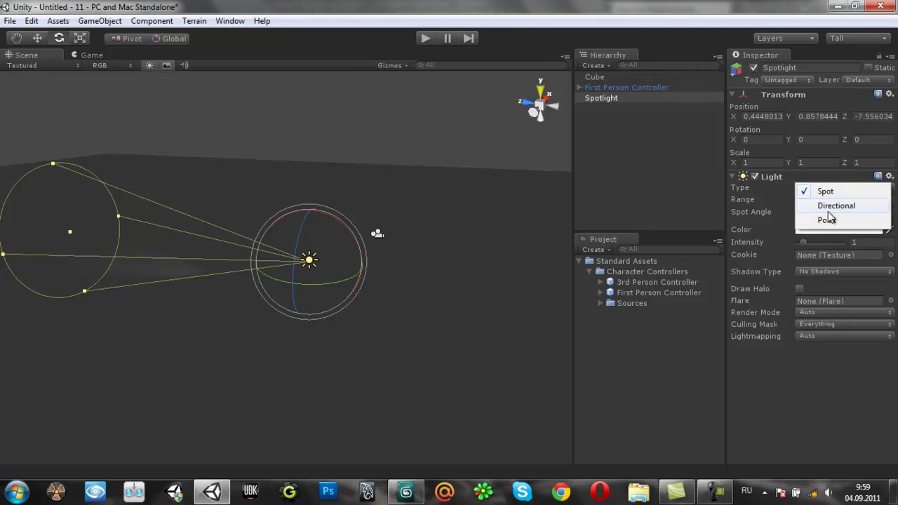
click(822, 218)
- Set the light's range to about 56.66 and raise it to Y 9.82 above the floor
click(77, 37)
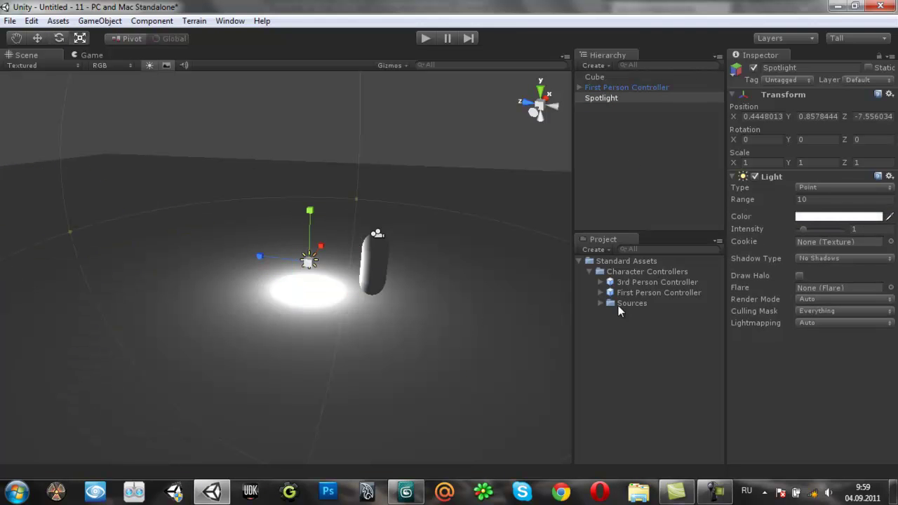
drag(800, 199, 862, 198)
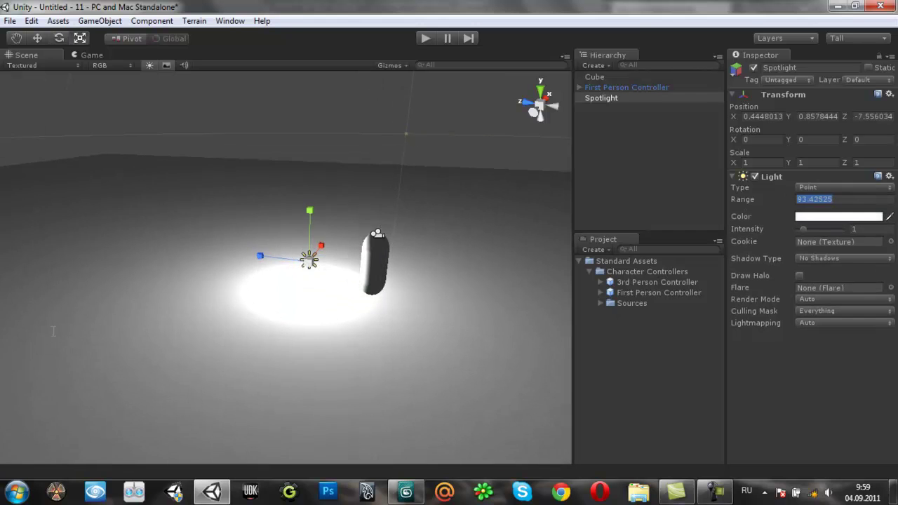
click(37, 38)
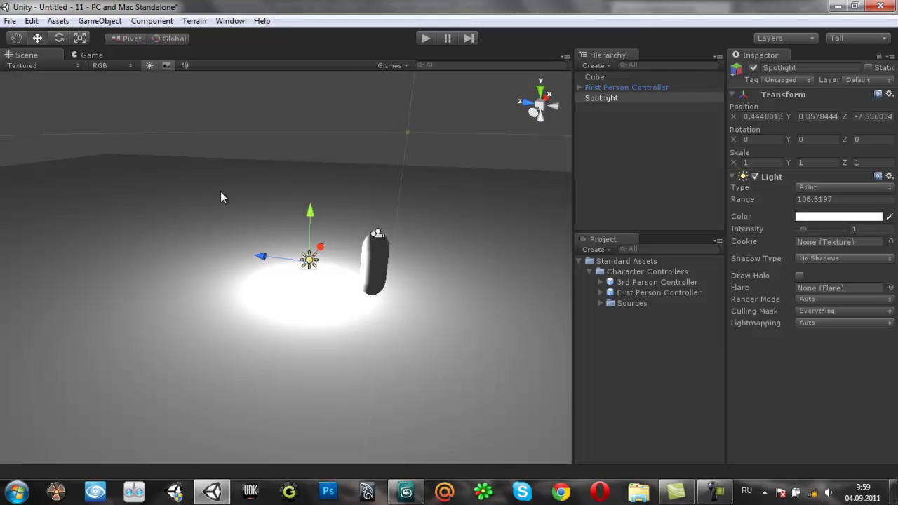
drag(313, 216, 315, 60)
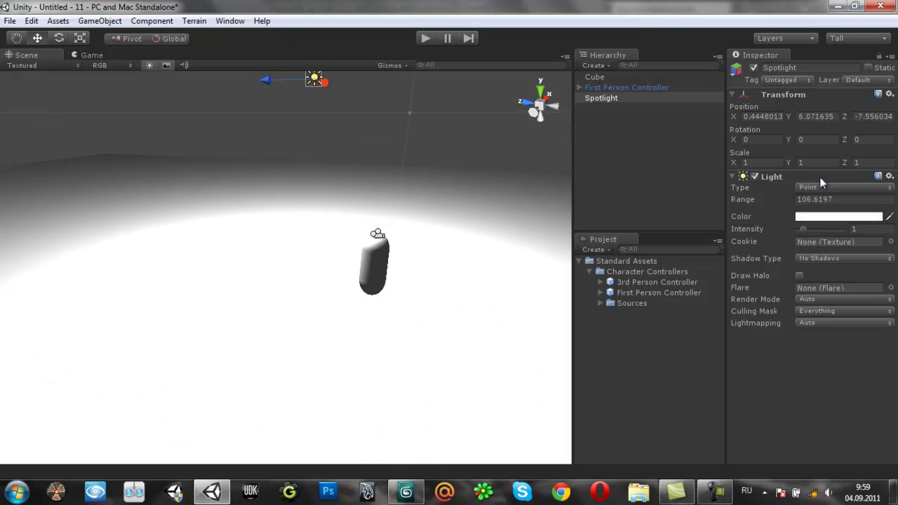
click(801, 198)
mouse_move(739, 198)
mouse_down()
mouse_move(292, 173)
mouse_move(456, 193)
mouse_up()
alt+drag(279, 145, 326, 74)
drag(315, 118, 308, 499)
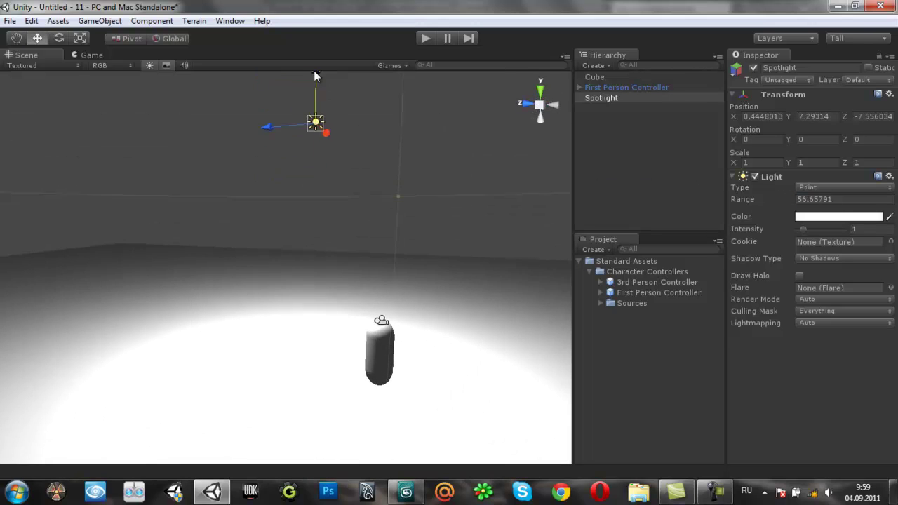
- Save the scene as 11
click(10, 21)
click(32, 68)
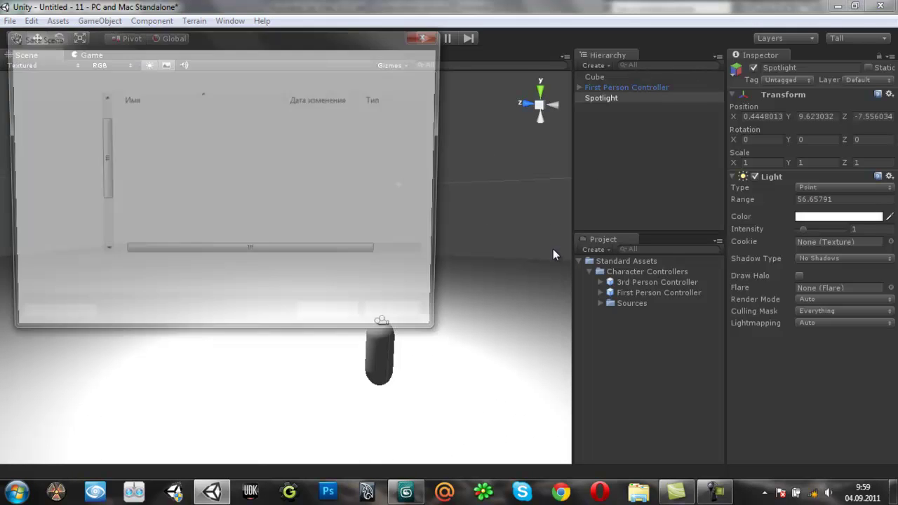
click(326, 320)
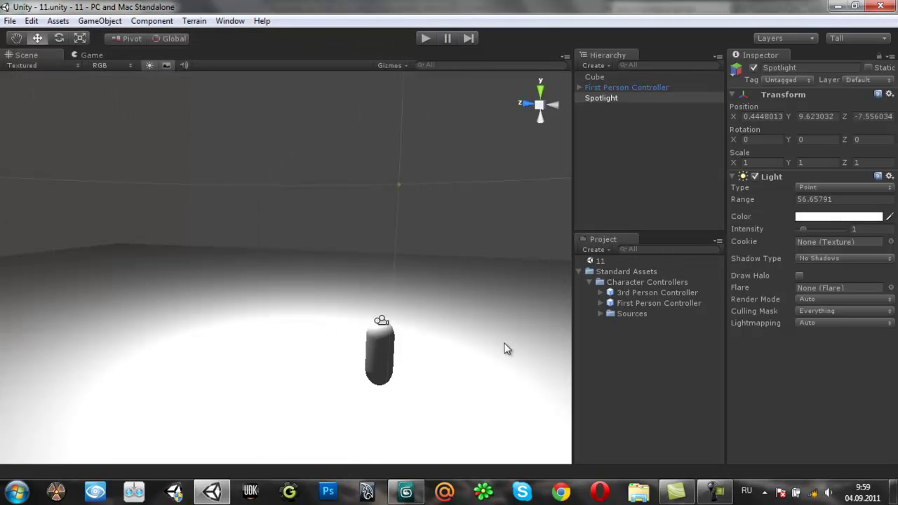
- Test-play the scene, return to edit mode, and select the Cube floor
click(579, 271)
click(425, 36)
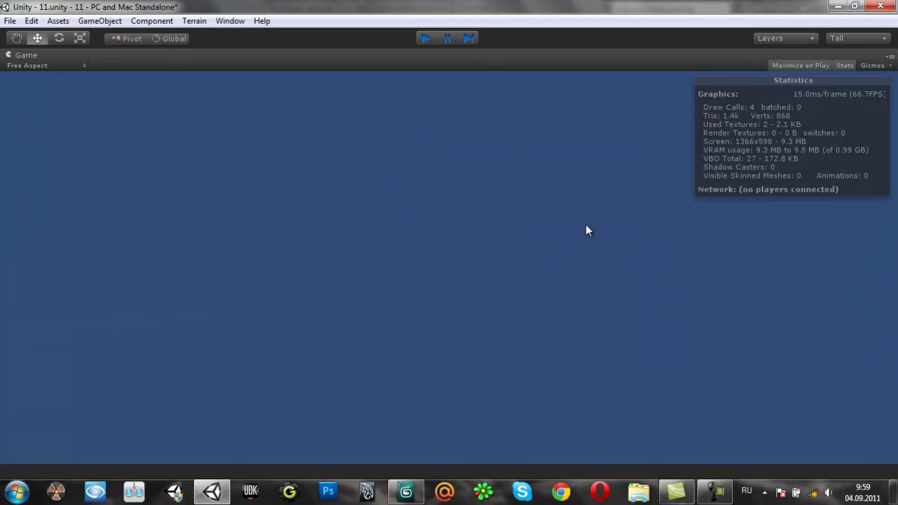
key(ctrl+p)
right_drag(420, 296, 327, 306)
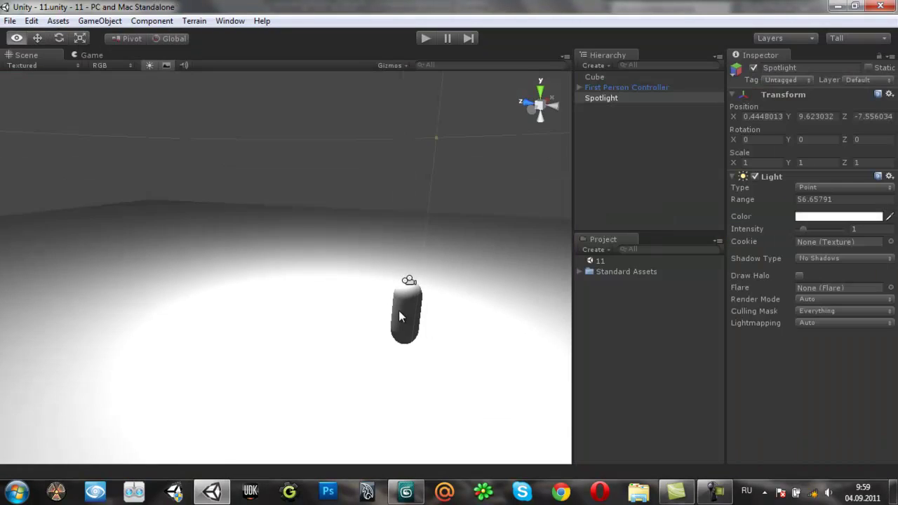
click(290, 252)
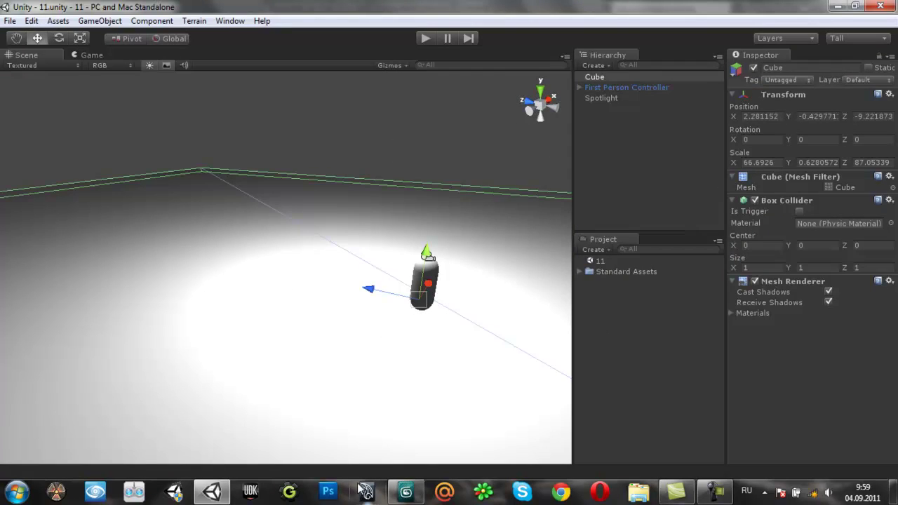
- In 3ds Max, maximize the Perspective view and draw Box01 about 42.4 × 58.6 × 22.7
click(393, 493)
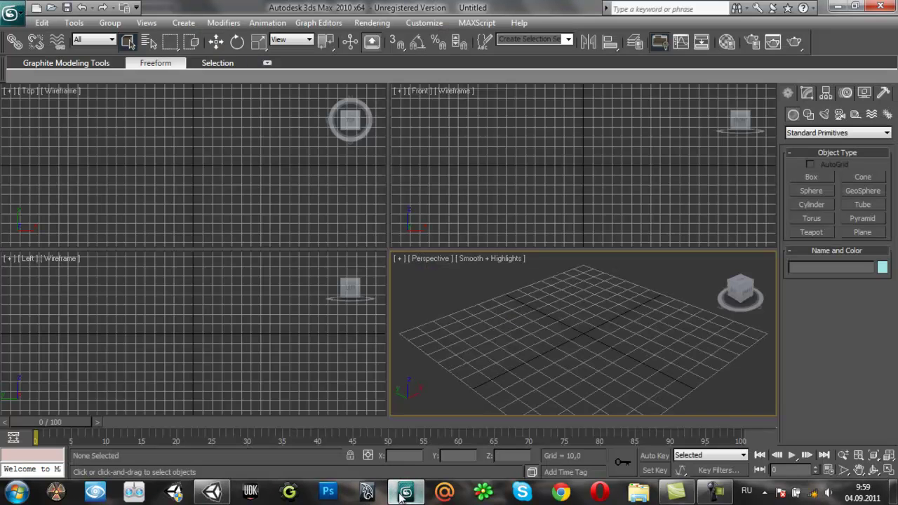
click(890, 472)
click(812, 177)
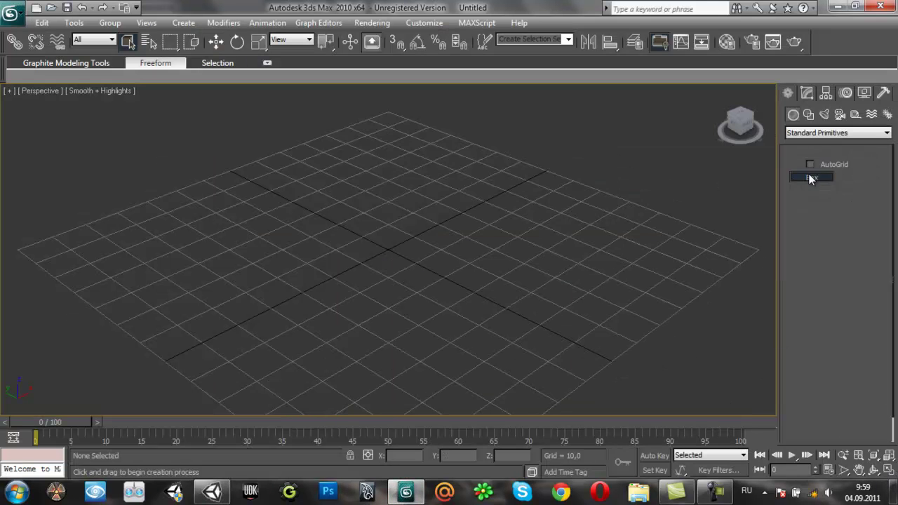
mouse_move(539, 258)
mouse_down()
mouse_move(302, 263)
mouse_move(262, 278)
mouse_up()
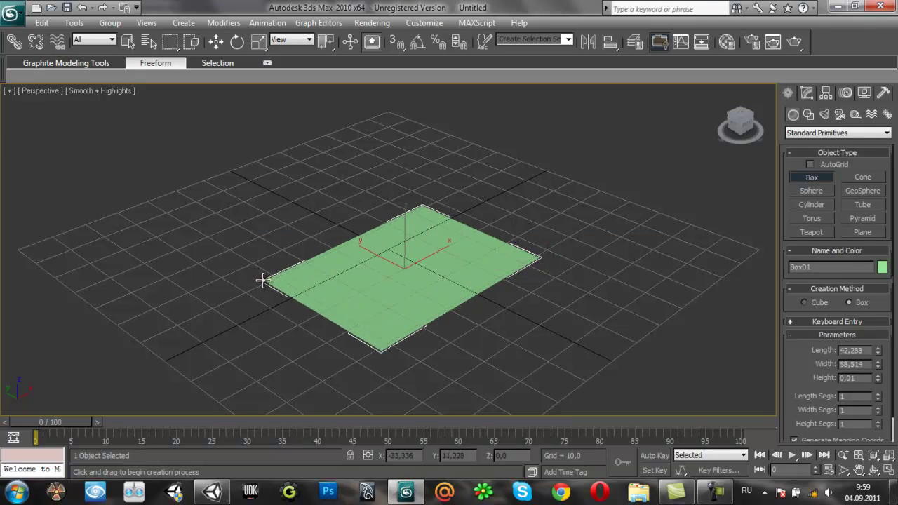
scroll(350, 290, up, 5)
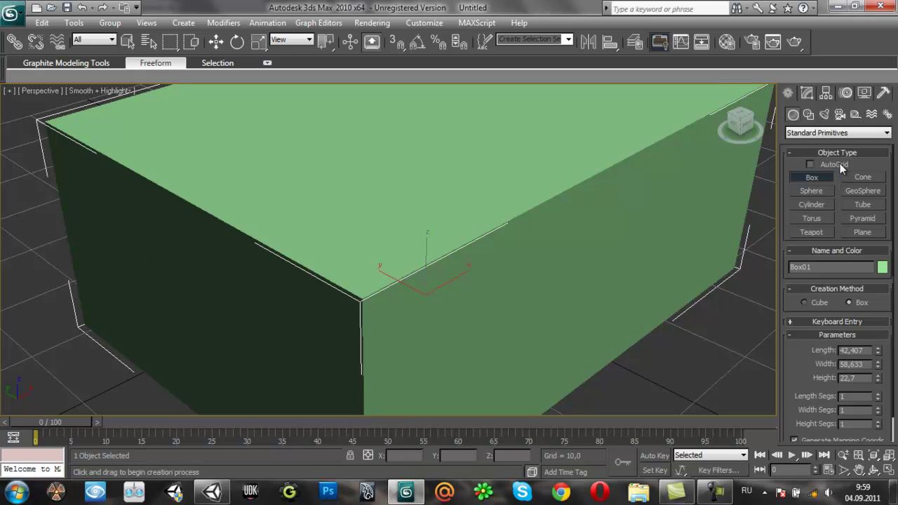
click(858, 469)
- Convert Box01 to an Editable Poly
mouse_move(407, 301)
mouse_down()
mouse_move(556, 234)
mouse_move(509, 259)
mouse_up()
right_click(507, 260)
right_click(517, 286)
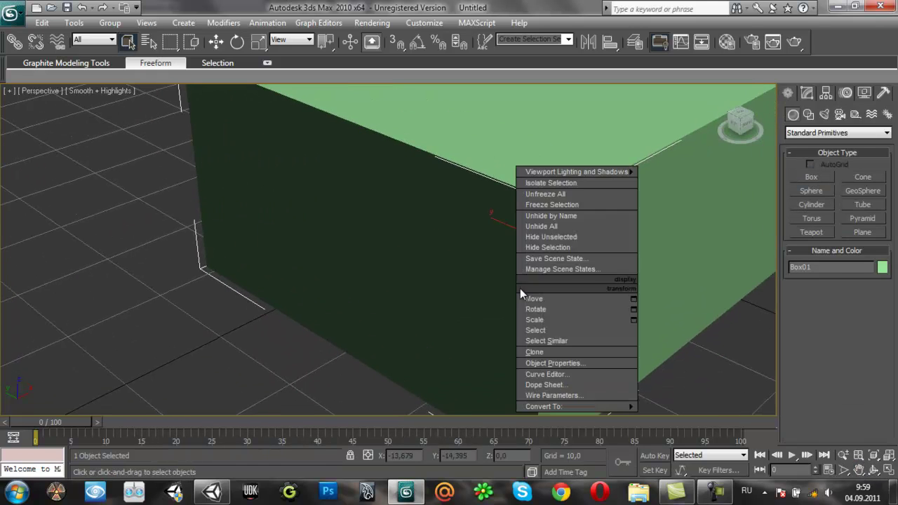
mouse_move(561, 405)
click(674, 419)
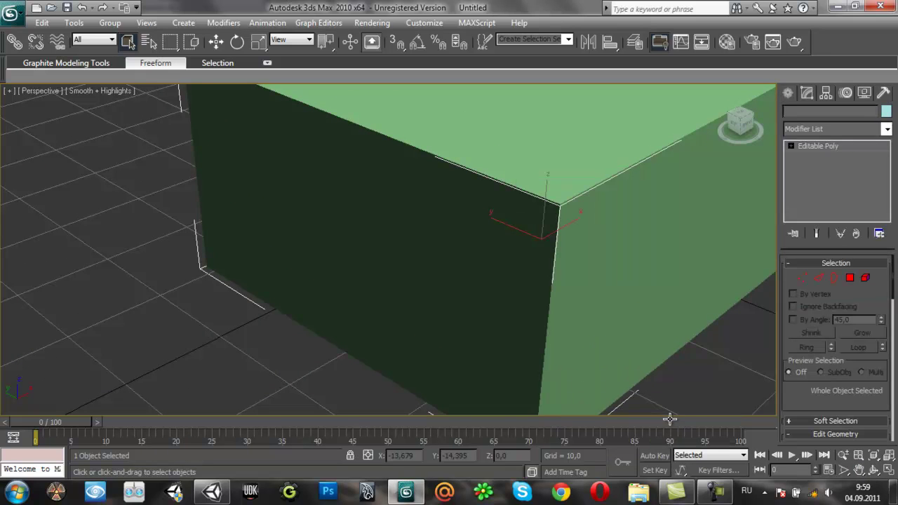
- Cut a door-shaped outline of edges into the box's front wall
click(819, 279)
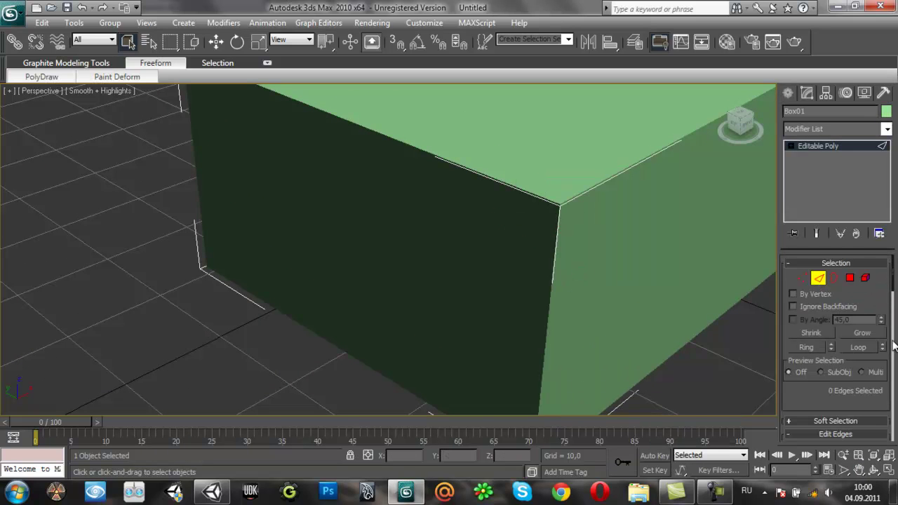
drag(894, 281, 894, 361)
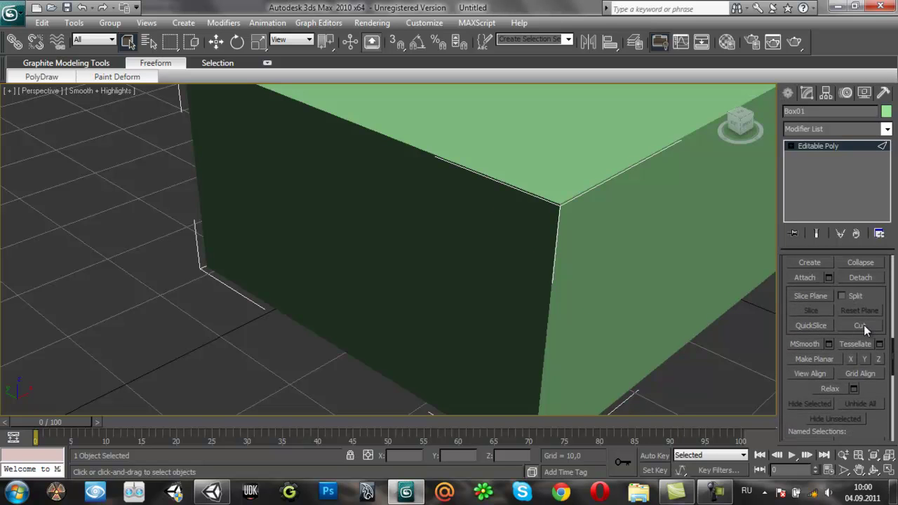
click(859, 325)
click(420, 209)
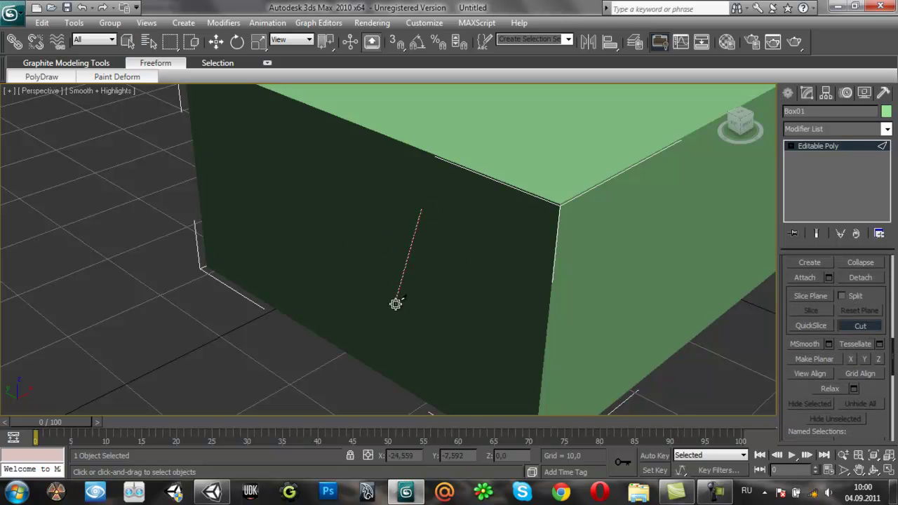
click(402, 374)
click(471, 411)
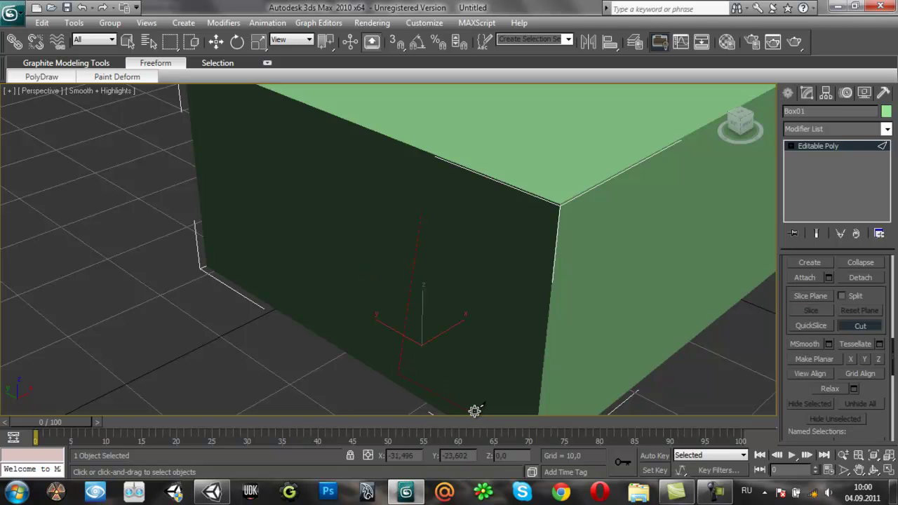
click(512, 229)
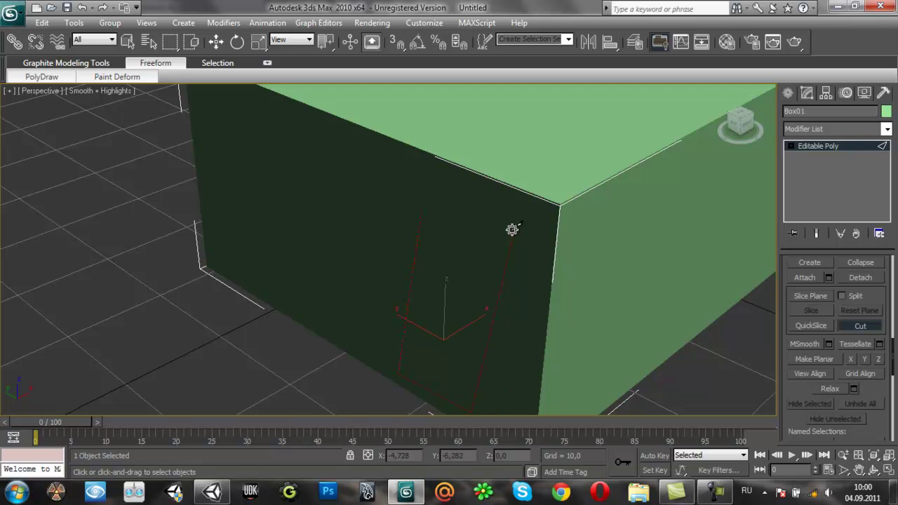
click(419, 212)
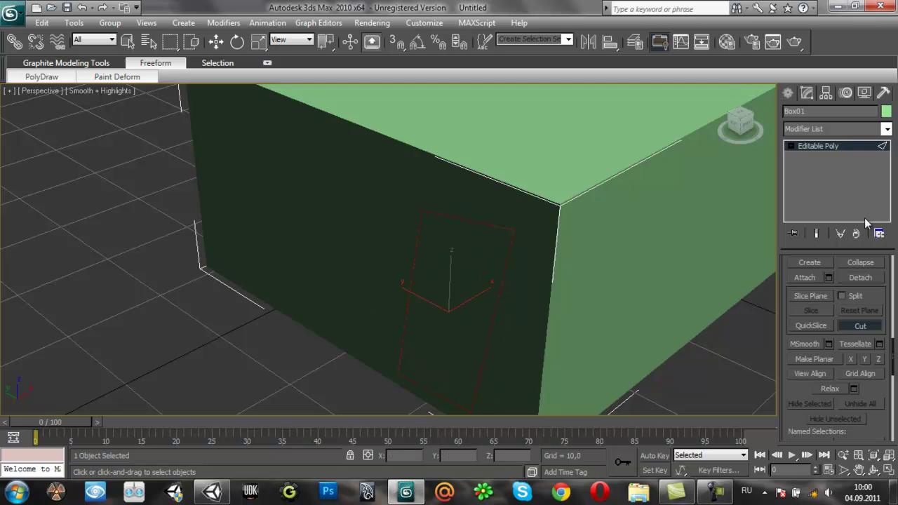
click(865, 330)
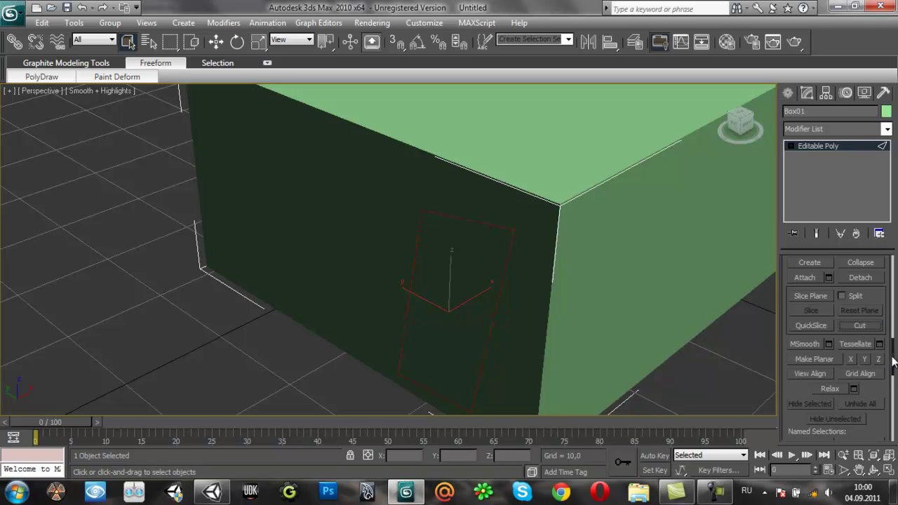
- Delete the door-shaped polygon to open a doorway
drag(893, 362, 862, 293)
click(849, 264)
click(441, 289)
key(Delete)
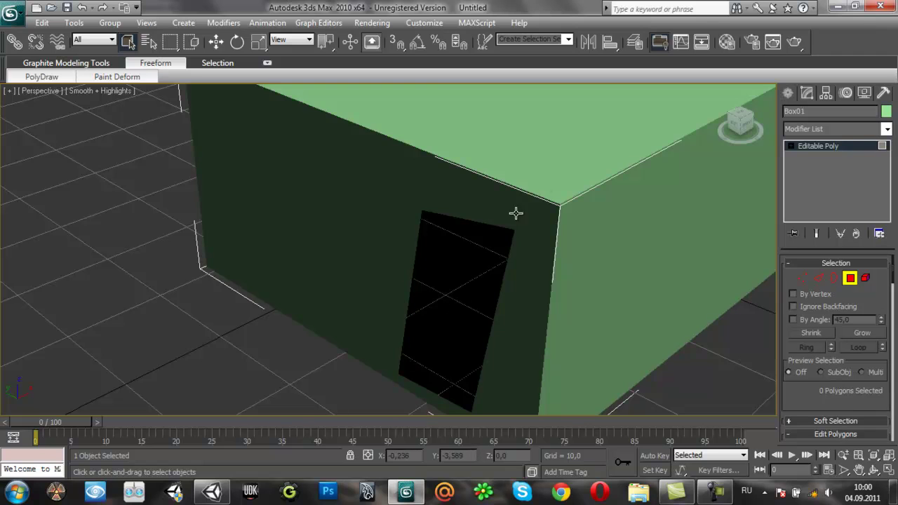
- Delete the box's top face, then undo it so the roof stays closed
click(554, 188)
key(Delete)
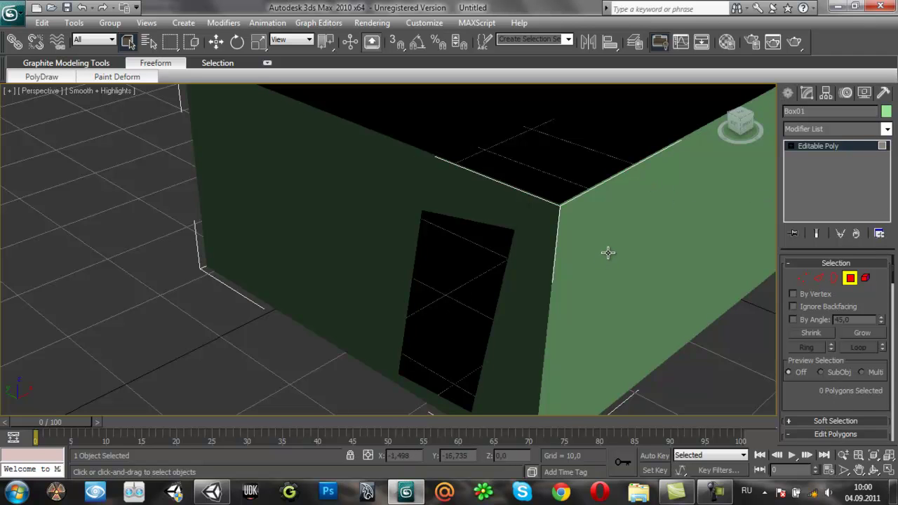
key(ctrl+z)
click(849, 279)
- Add a Shell modifier with outer amount 1,0 and inspect the thickened front wall
click(886, 128)
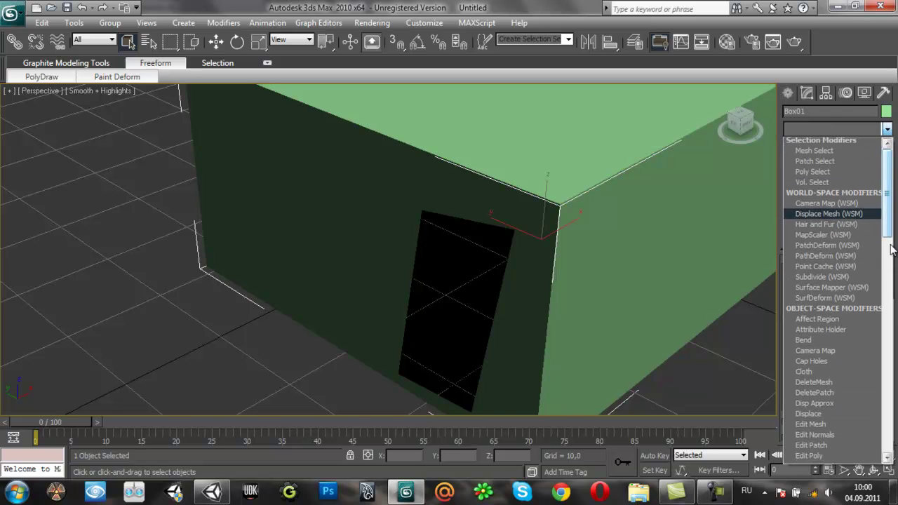
drag(888, 231, 885, 368)
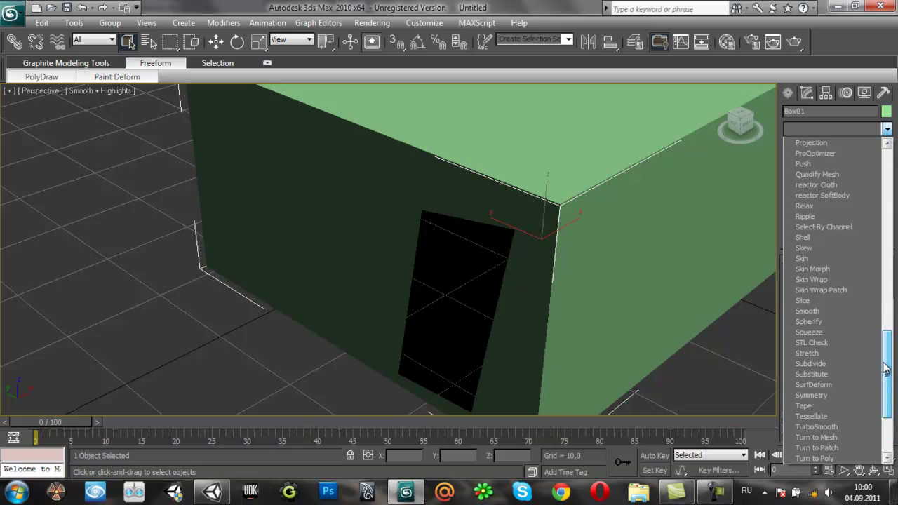
click(805, 258)
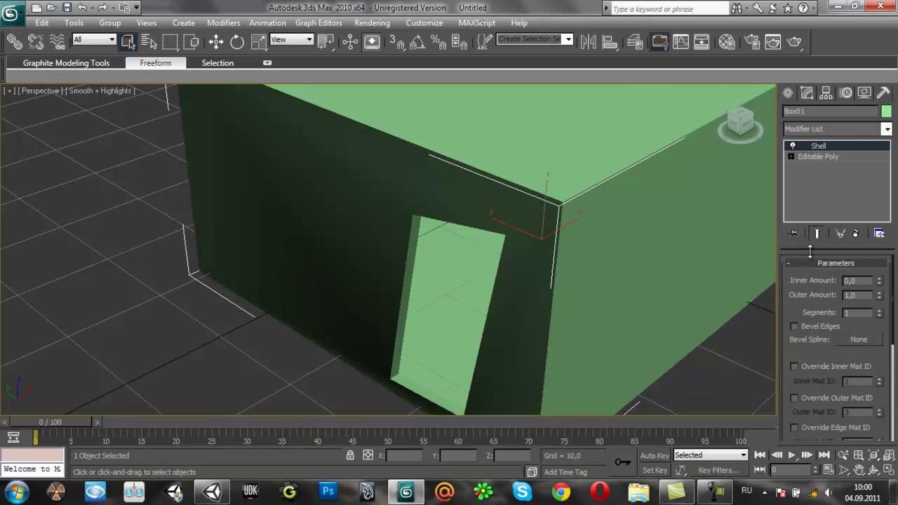
scroll(475, 296, up, 5)
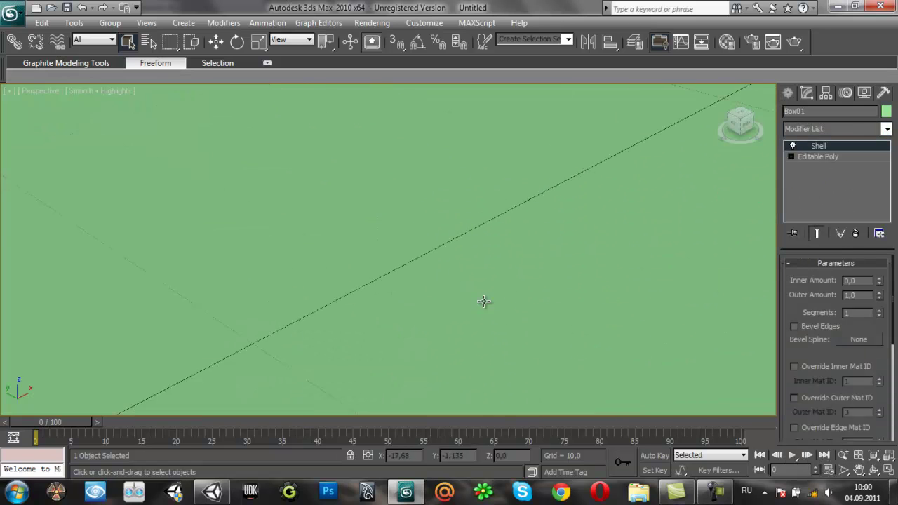
click(732, 125)
scroll(617, 236, down, 3)
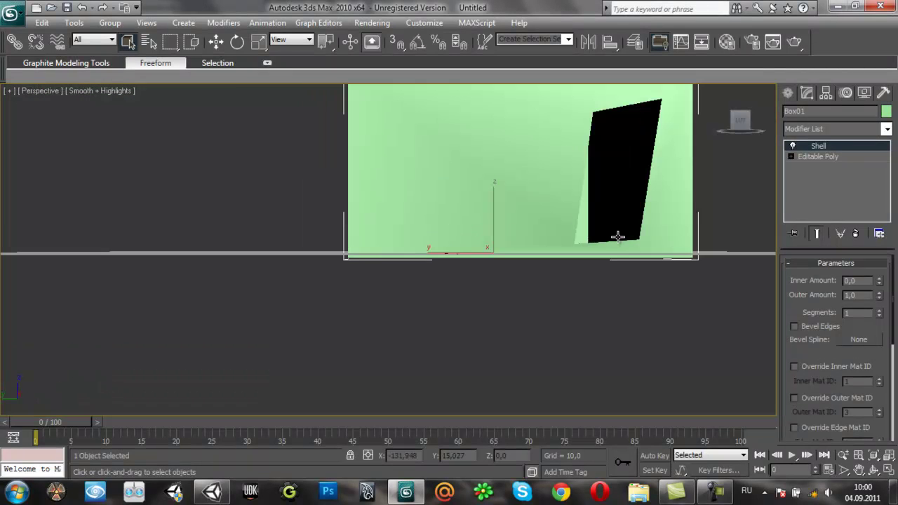
click(859, 470)
drag(540, 207, 295, 247)
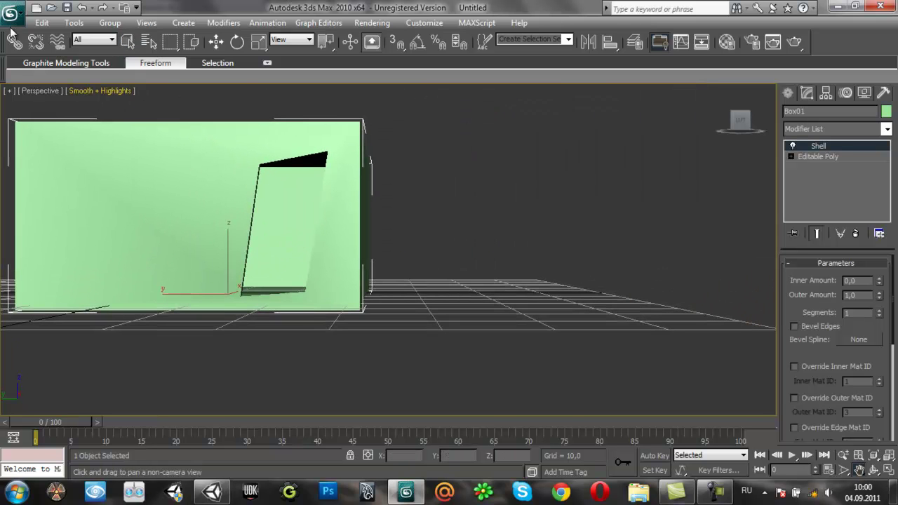
- Save the scene as model.max on the desktop, then minimize 3ds Max and Unity
click(66, 8)
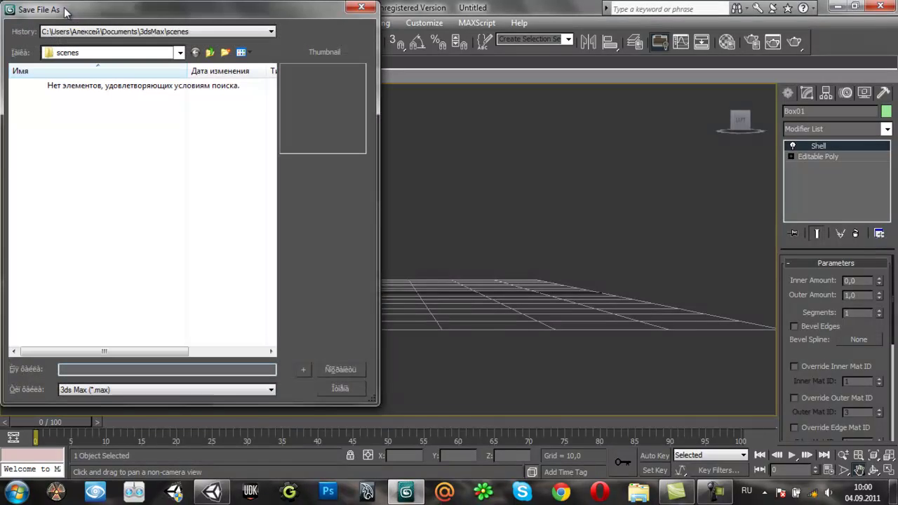
click(209, 54)
click(208, 53)
text(model)
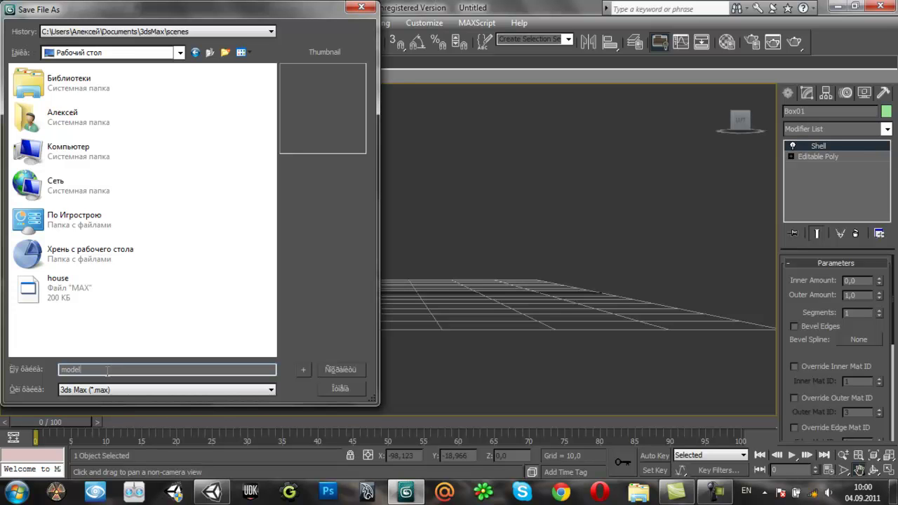
key(Return)
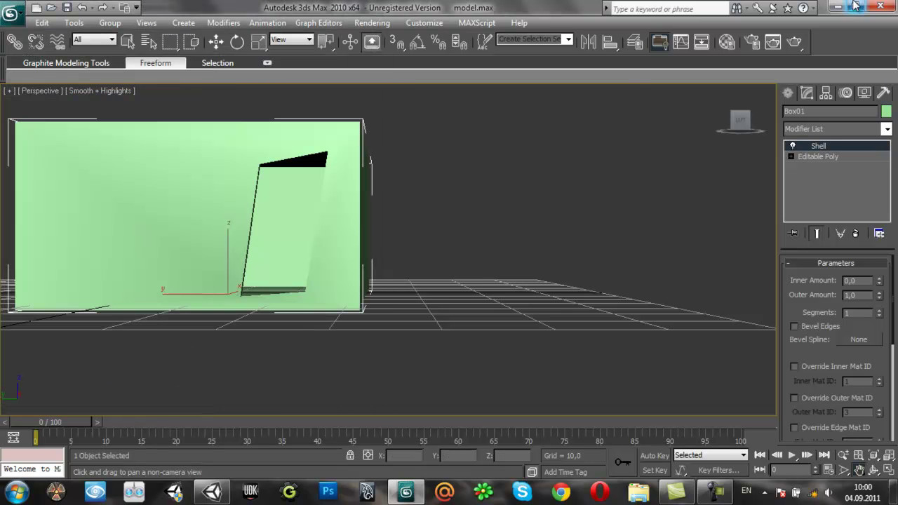
click(837, 6)
click(841, 7)
- Browse in Explorer to the project folder C:\11\Assets
double_click(23, 24)
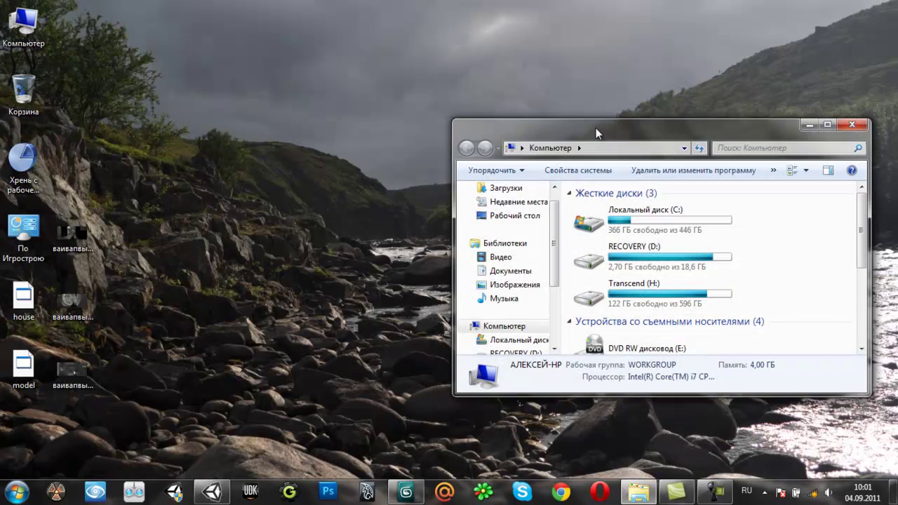
double_click(596, 128)
double_click(176, 92)
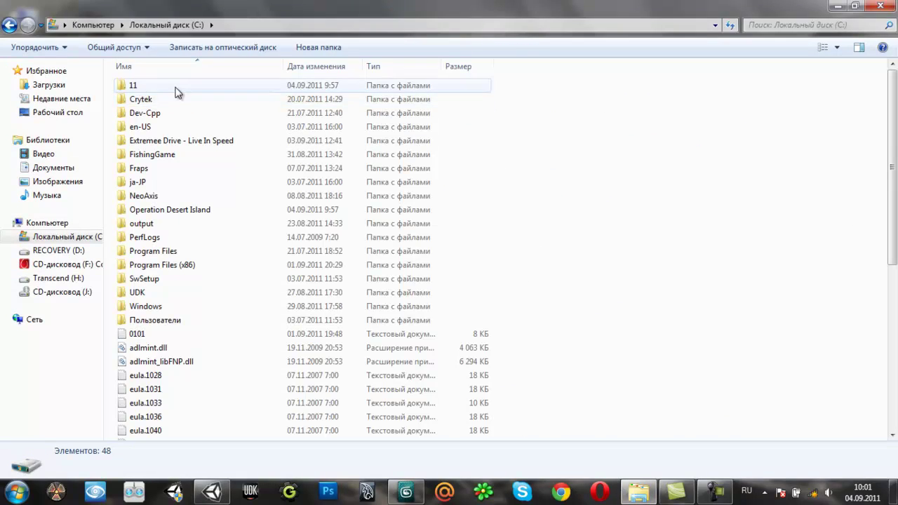
double_click(175, 88)
click(160, 84)
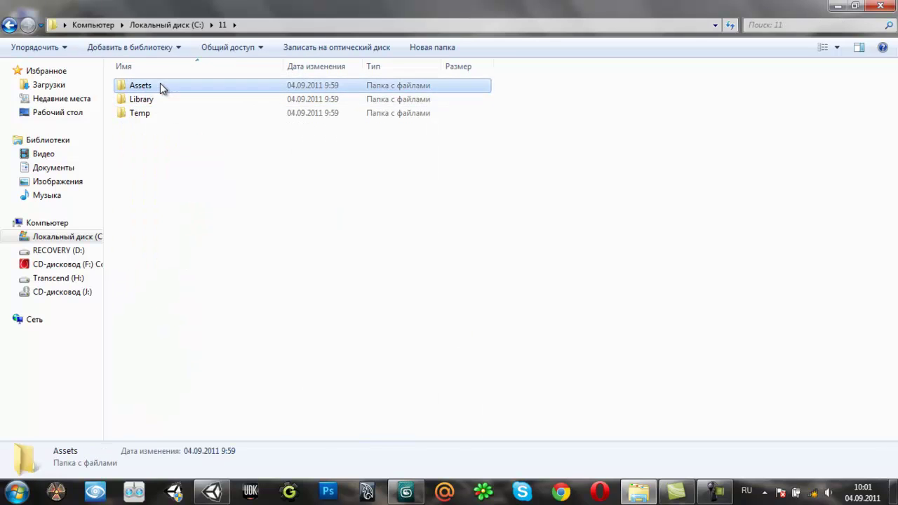
double_click(160, 85)
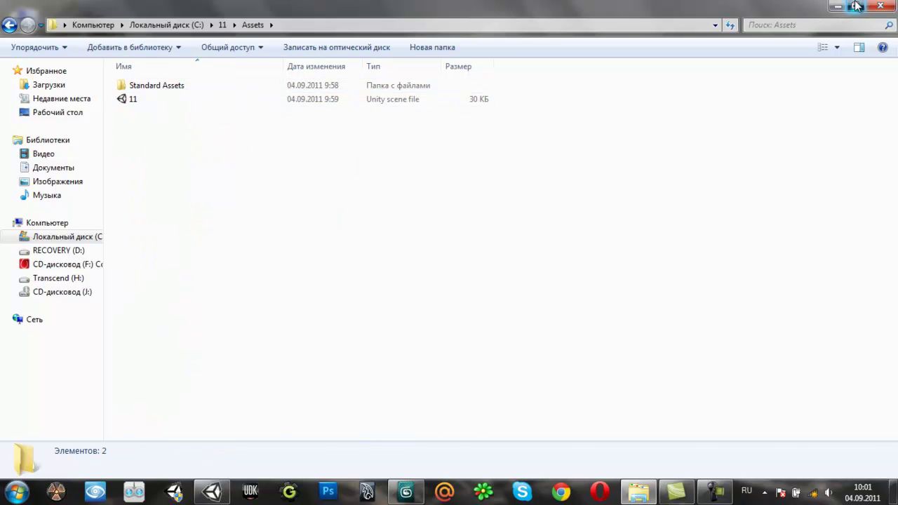
- Drag model.max from the desktop into the Assets folder, then return to 3ds Max
click(856, 6)
click(22, 377)
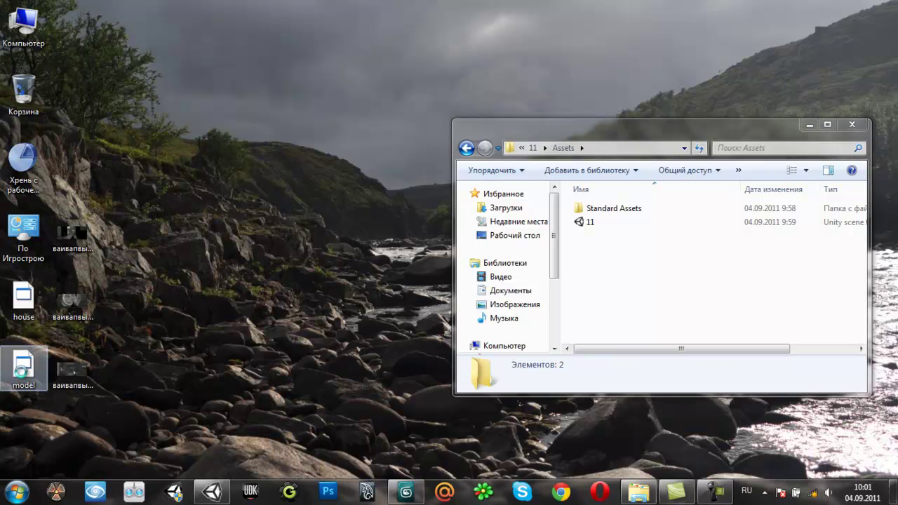
right_click(21, 372)
key(Escape)
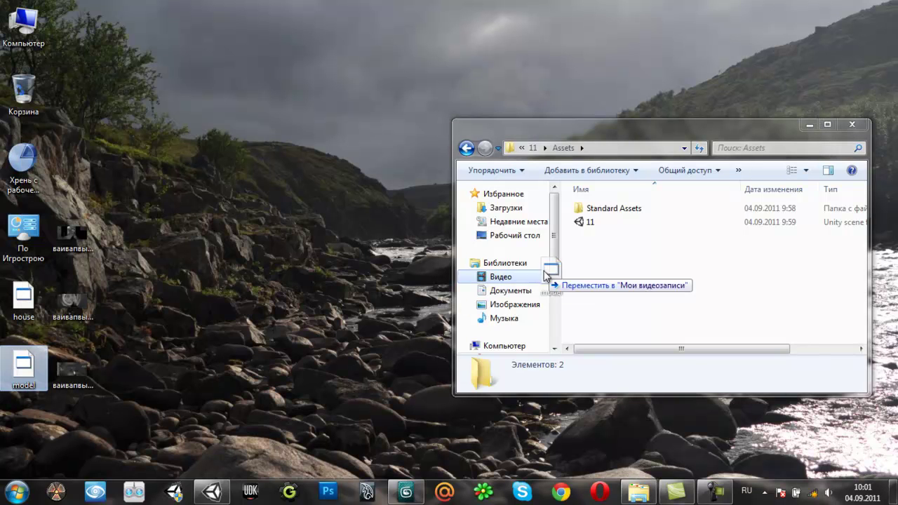
drag(16, 369, 666, 281)
double_click(652, 131)
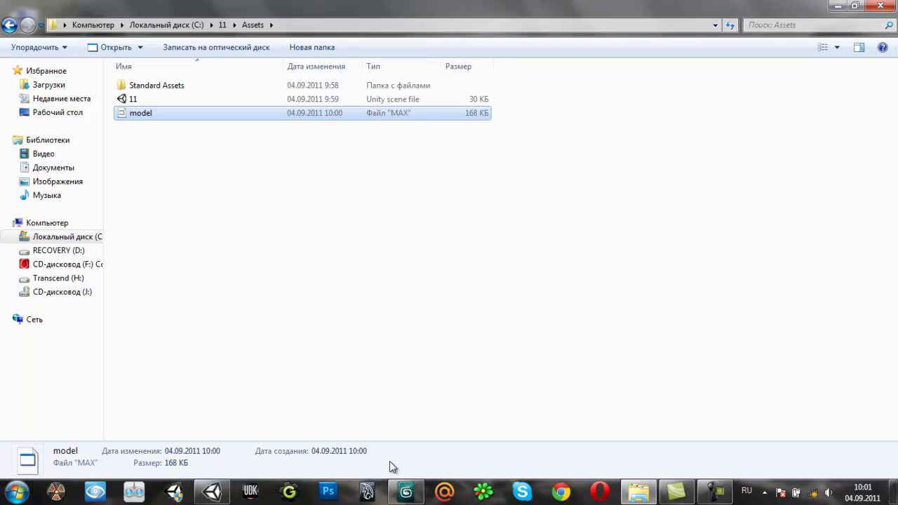
click(403, 495)
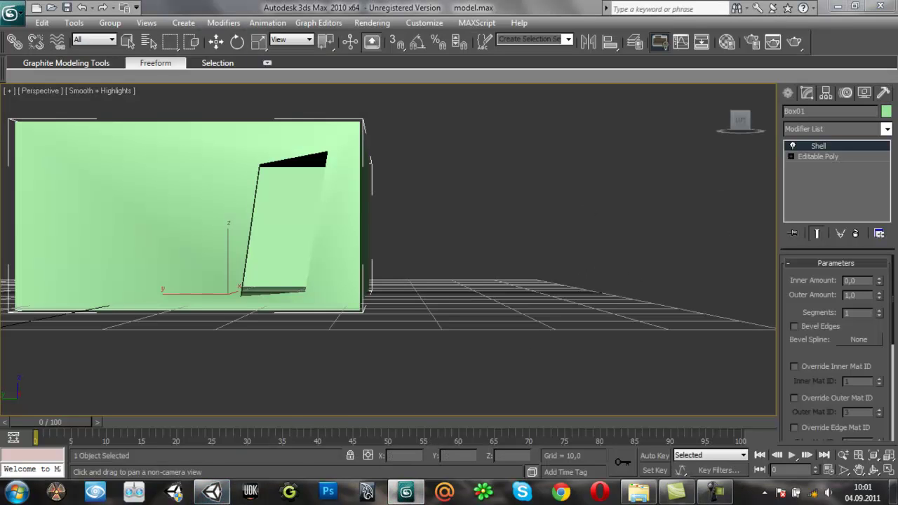
- Pan the 3ds Max viewport to inspect the door side of the box
mouse_move(212, 491)
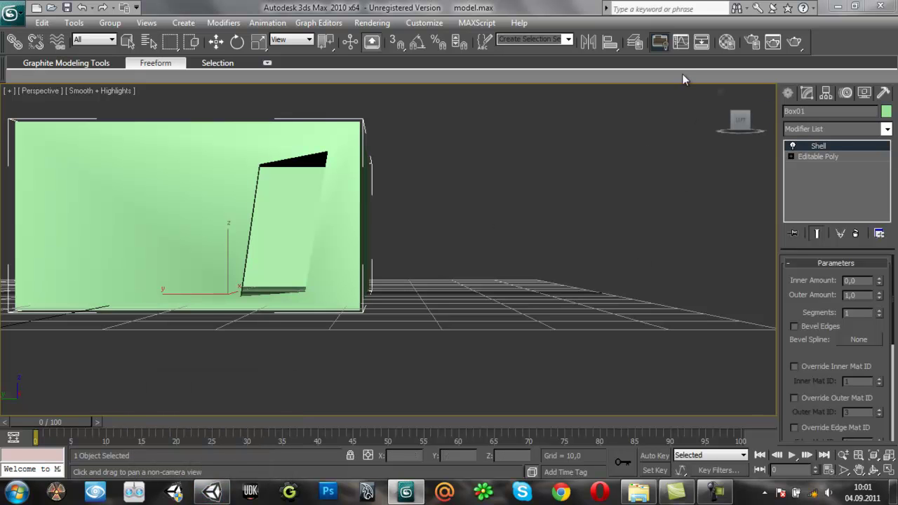
mouse_move(553, 195)
mouse_down()
mouse_move(318, 290)
mouse_move(797, 350)
mouse_move(430, 235)
mouse_move(662, 336)
mouse_up()
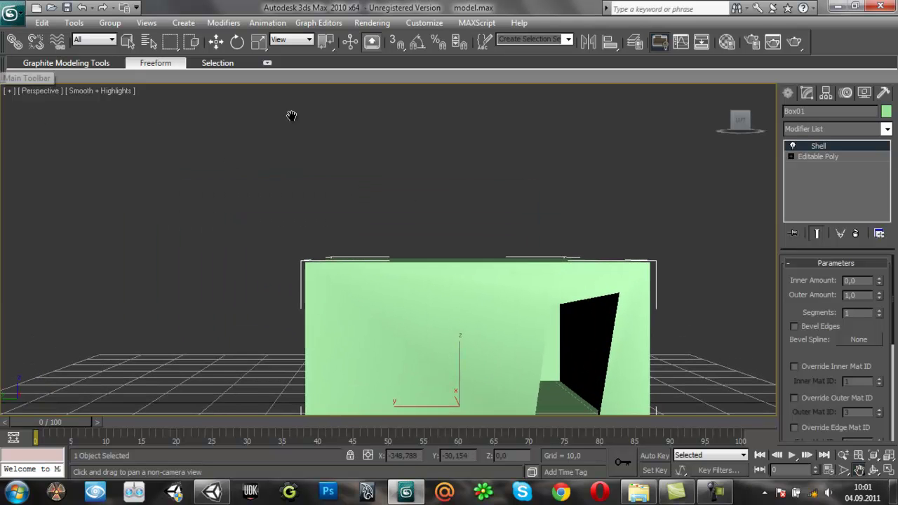
mouse_move(591, 334)
mouse_down()
mouse_move(337, 240)
mouse_move(460, 300)
mouse_move(486, 249)
mouse_move(353, 242)
mouse_move(260, 274)
mouse_move(381, 278)
mouse_up()
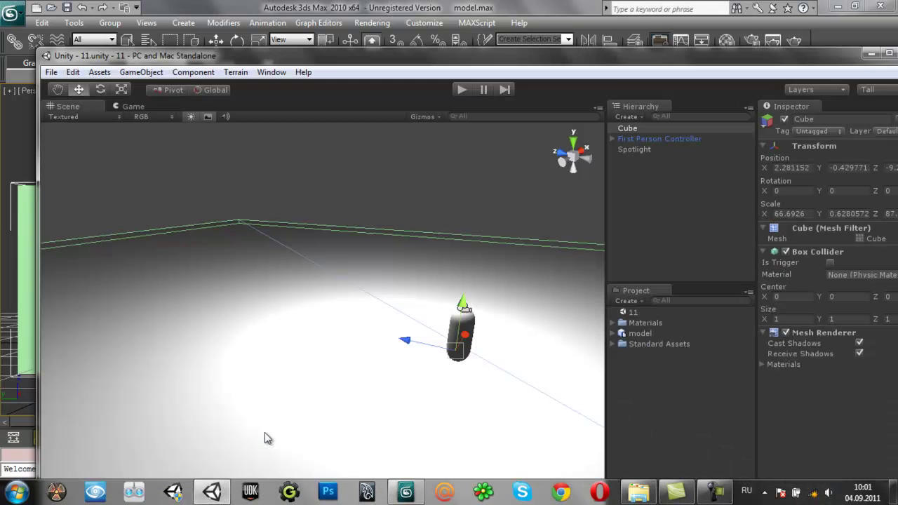
- Maximize the Unity editor and orbit the Scene camera around the capsule
double_click(608, 56)
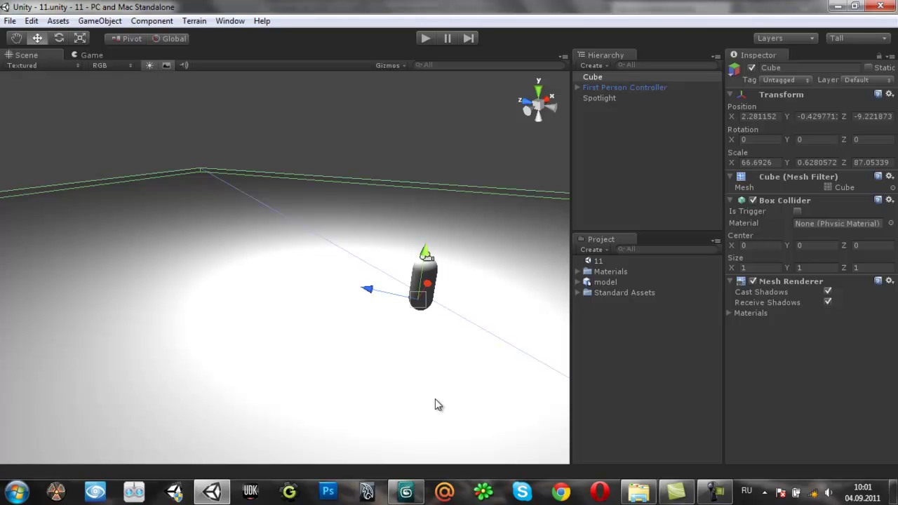
mouse_move(324, 331)
right_down()
mouse_move(391, 313)
mouse_move(454, 319)
mouse_move(294, 331)
mouse_move(354, 358)
right_up()
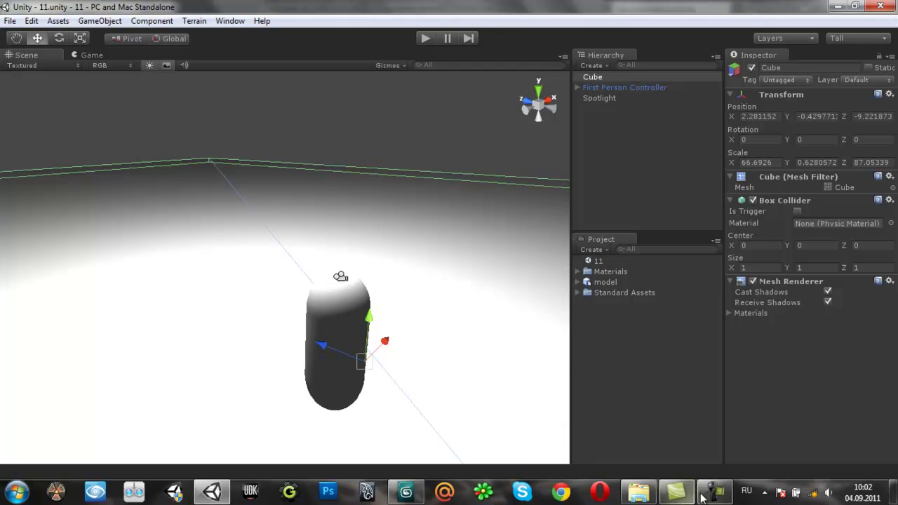
mouse_move(708, 496)
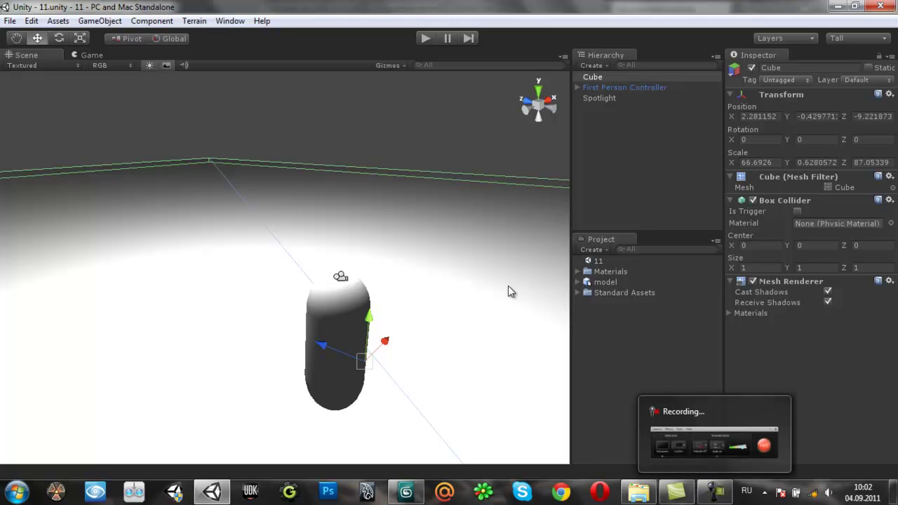
right_drag(443, 296, 414, 313)
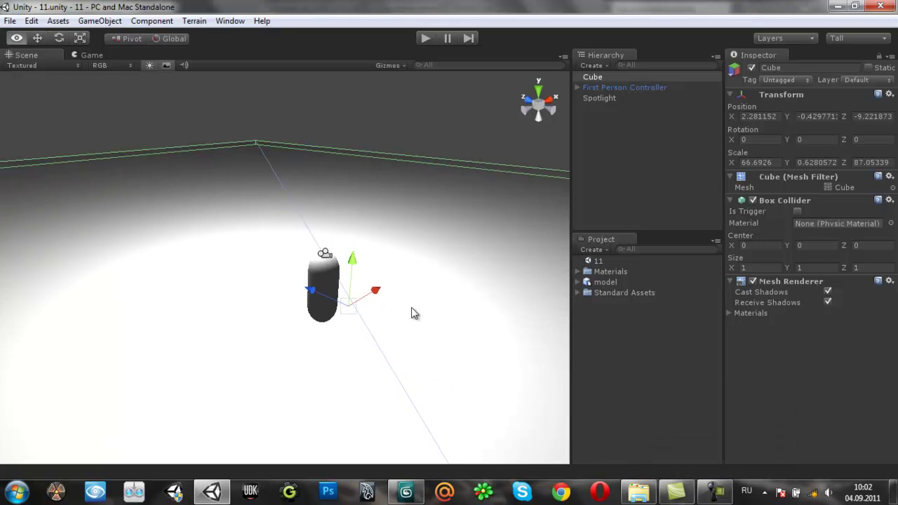
mouse_move(339, 335)
right_down()
mouse_move(412, 316)
mouse_move(247, 339)
mouse_move(255, 344)
right_up()
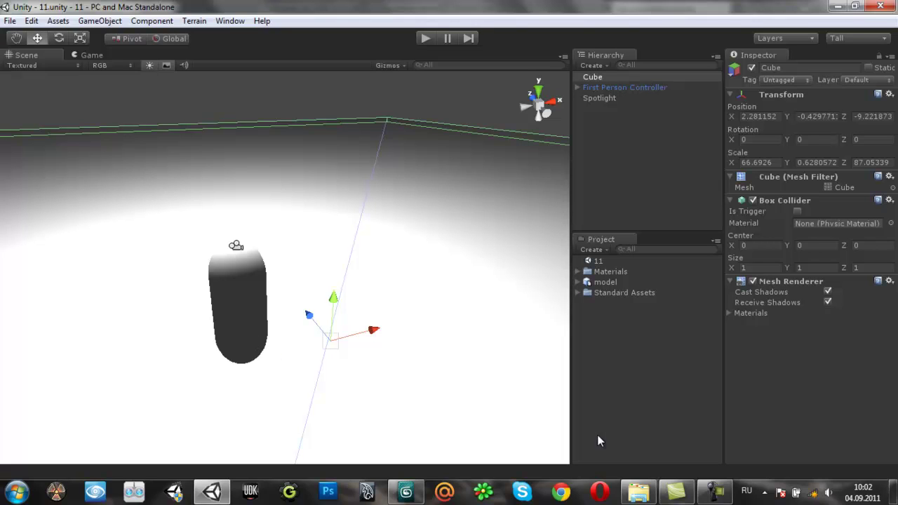
- Center the upright capsule in the view and show the imported model asset in the Inspector
click(715, 496)
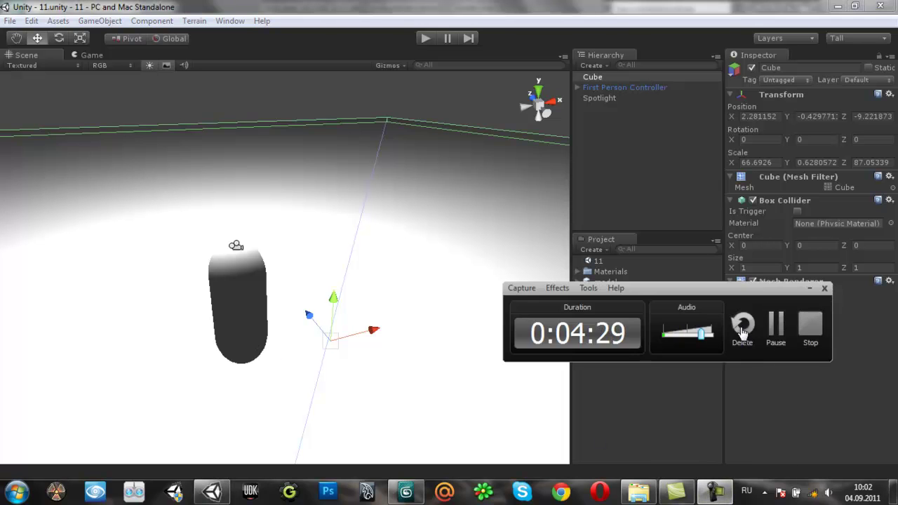
click(775, 324)
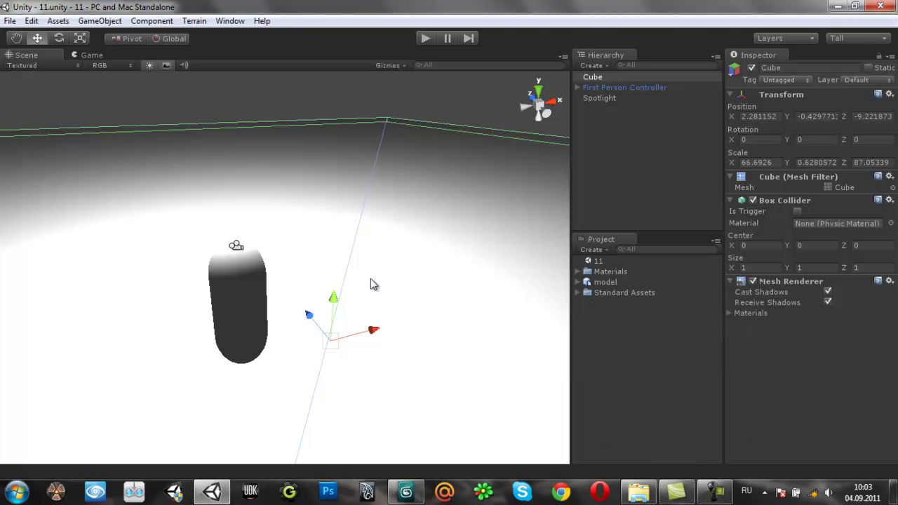
mouse_move(373, 284)
alt+mouse_down()
mouse_move(302, 227)
mouse_move(426, 241)
mouse_move(357, 293)
alt+mouse_up()
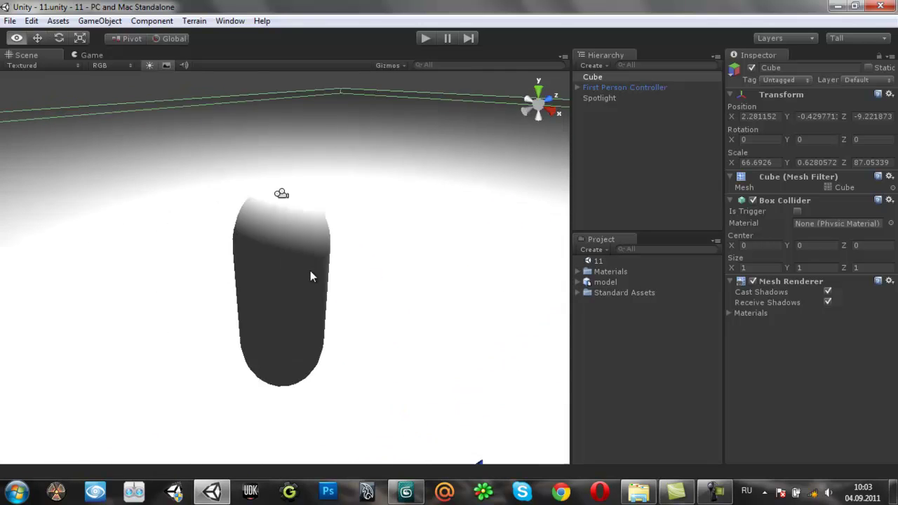
alt+drag(358, 293, 294, 275)
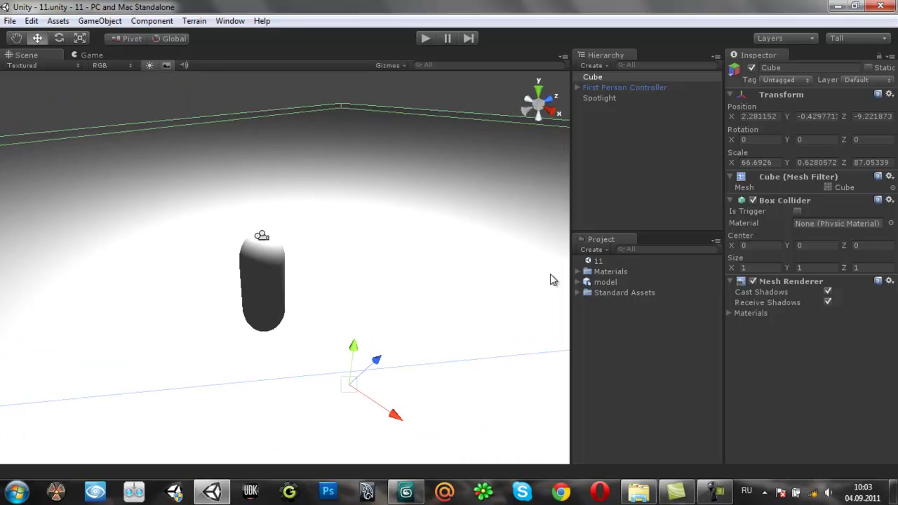
click(607, 279)
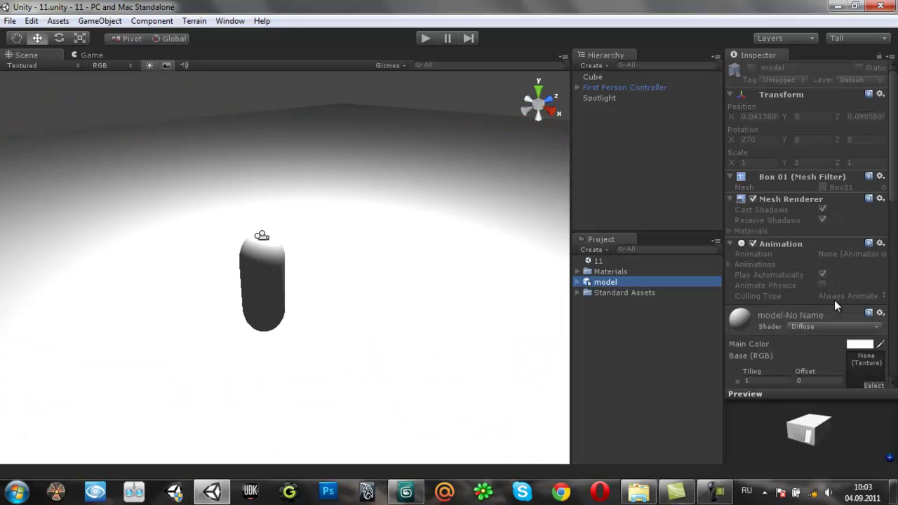
- Place the house model in the scene at scale 20.40347 and move it to Z 1.545443
drag(379, 259, 848, 124)
scroll(321, 304, down, 5)
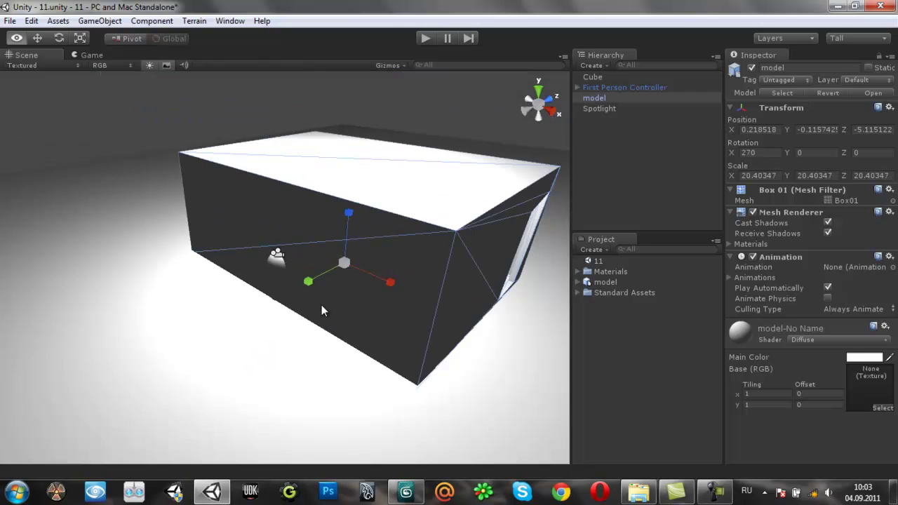
scroll(322, 306, down, 2)
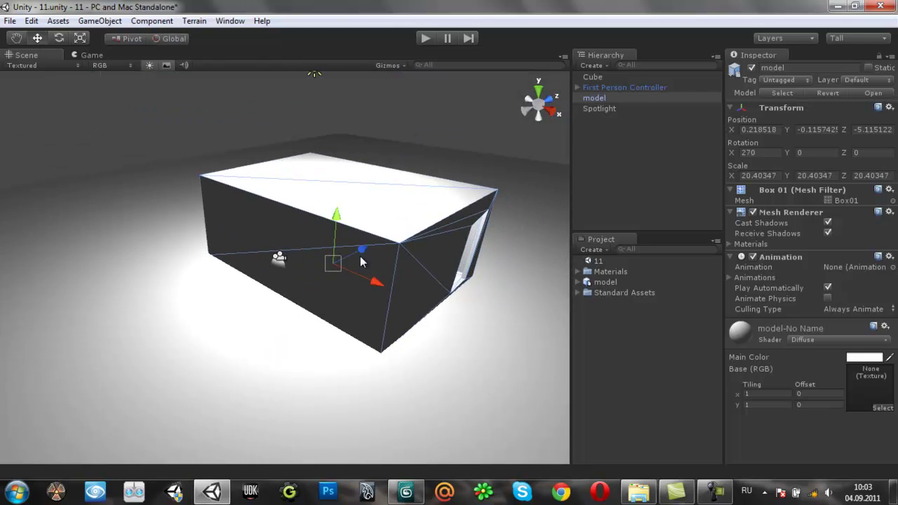
drag(357, 251, 402, 220)
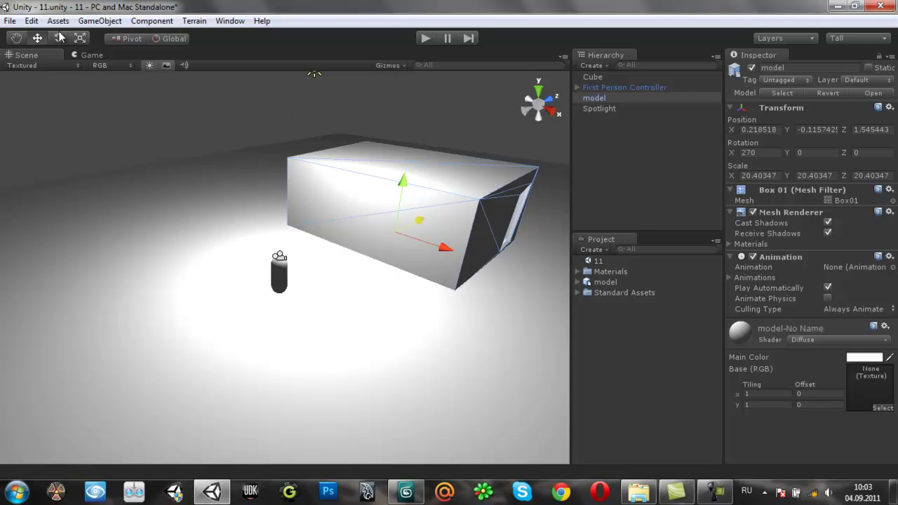
- Orbit to the door side and fly the scene camera into the door opening
alt+drag(388, 251, 301, 280)
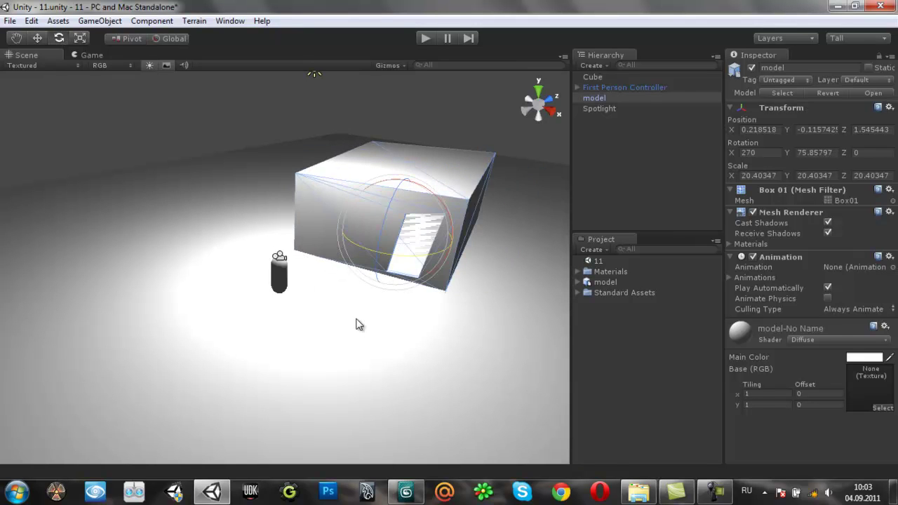
click(400, 349)
mouse_move(400, 349)
right_down()
mouse_move(446, 352)
mouse_move(311, 293)
mouse_move(241, 181)
right_up()
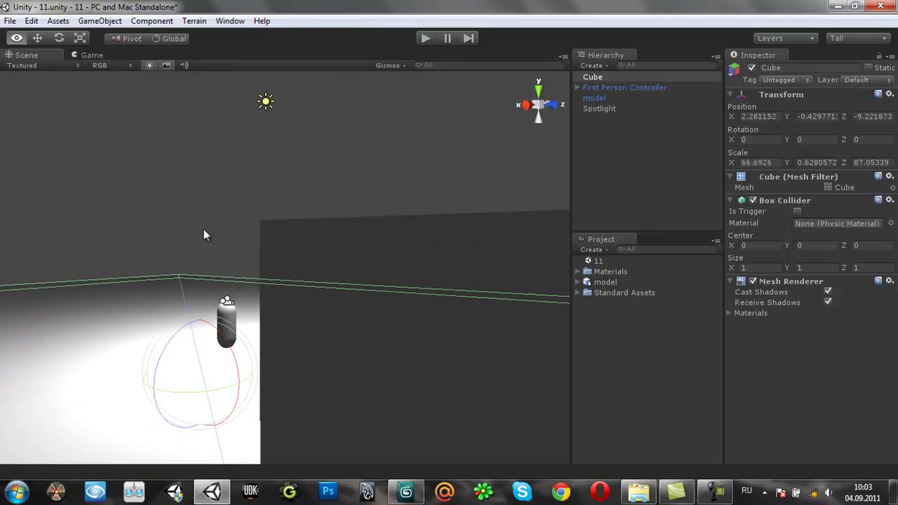
- Move the first spotlight along Z to -23.566 and look around inside the house
click(253, 181)
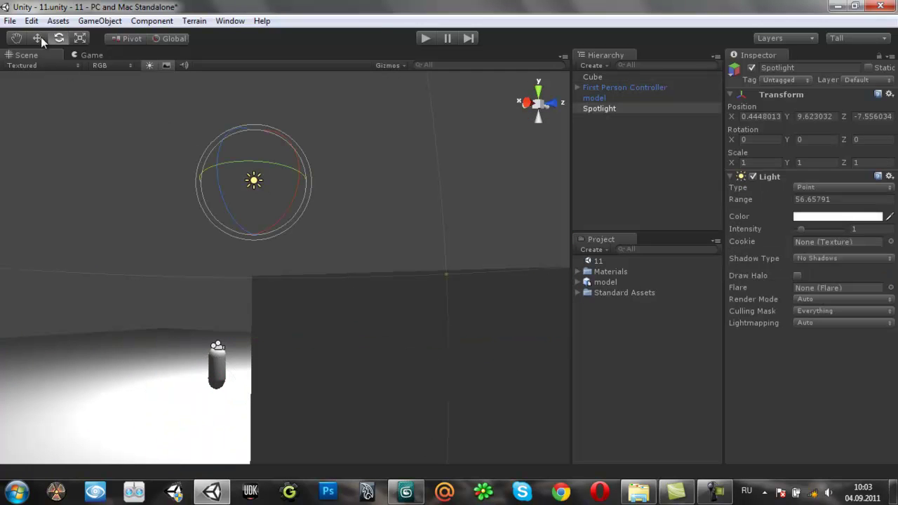
drag(293, 174, 16, 184)
mouse_move(16, 184)
right_down()
mouse_move(149, 245)
mouse_move(93, 56)
right_up()
- Add a second spotlight raised inside the house, aimed straight down with a 122° cone
click(98, 21)
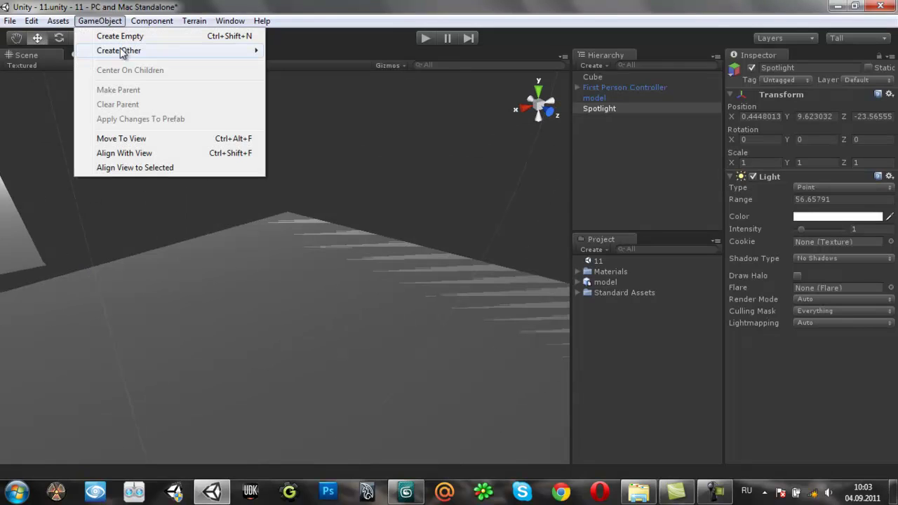
mouse_move(125, 52)
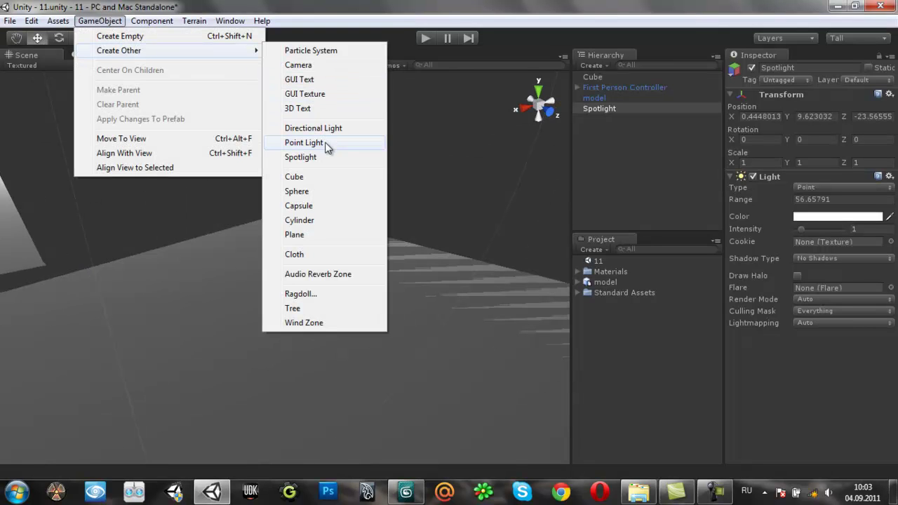
click(319, 159)
drag(303, 184, 319, 115)
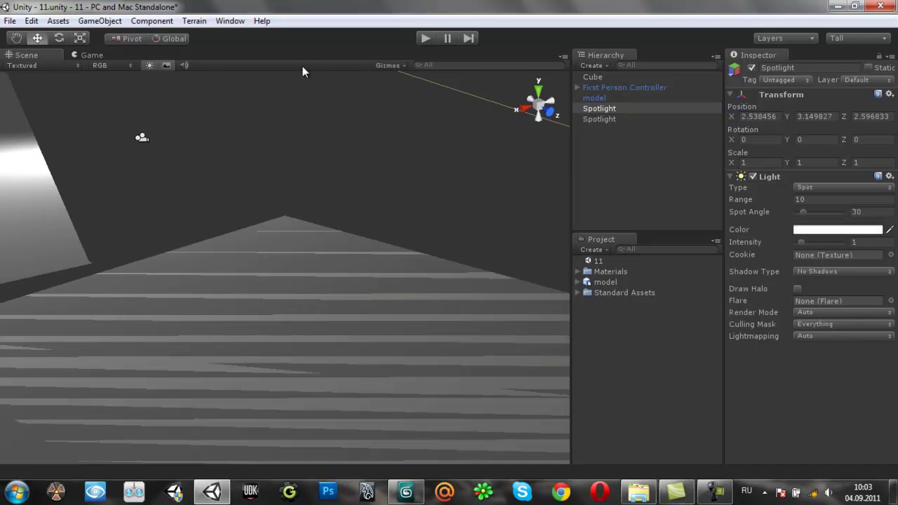
right_drag(318, 116, 308, 98)
key(e)
drag(328, 206, 290, 437)
mouse_move(289, 437)
right_down()
mouse_move(411, 372)
mouse_move(323, 195)
right_up()
drag(779, 213, 842, 212)
mouse_move(407, 283)
right_down()
mouse_move(529, 345)
mouse_move(280, 316)
right_up()
- Nudge the house model slightly upward and frame it in the view
click(381, 377)
right_drag(380, 372, 179, 172)
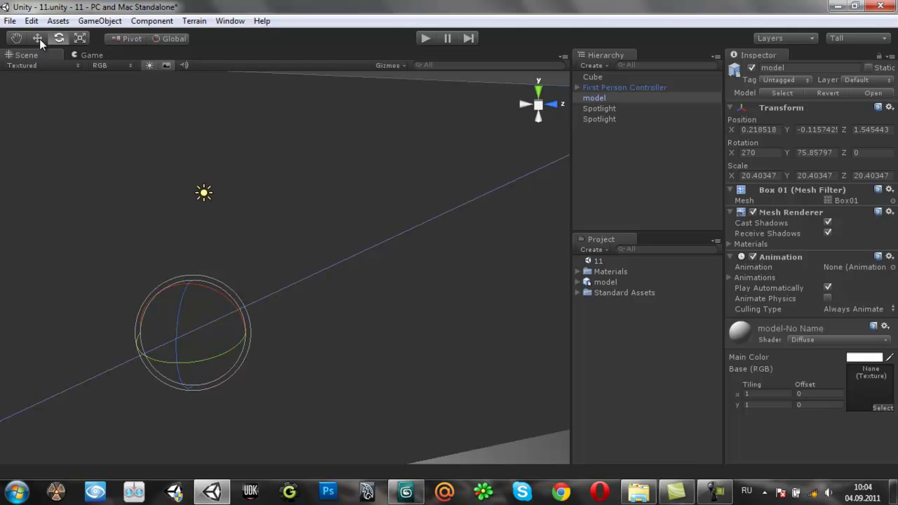
click(43, 40)
drag(191, 285, 190, 283)
right_drag(190, 283, 292, 338)
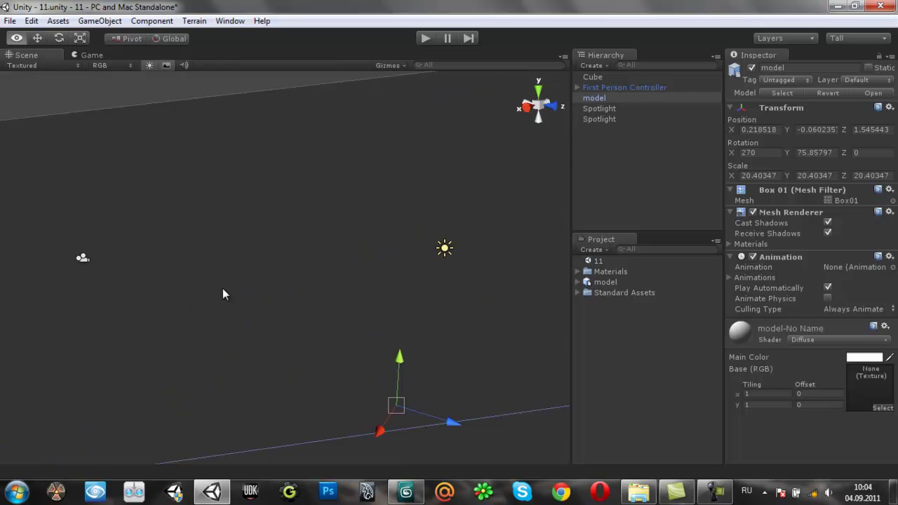
key(f)
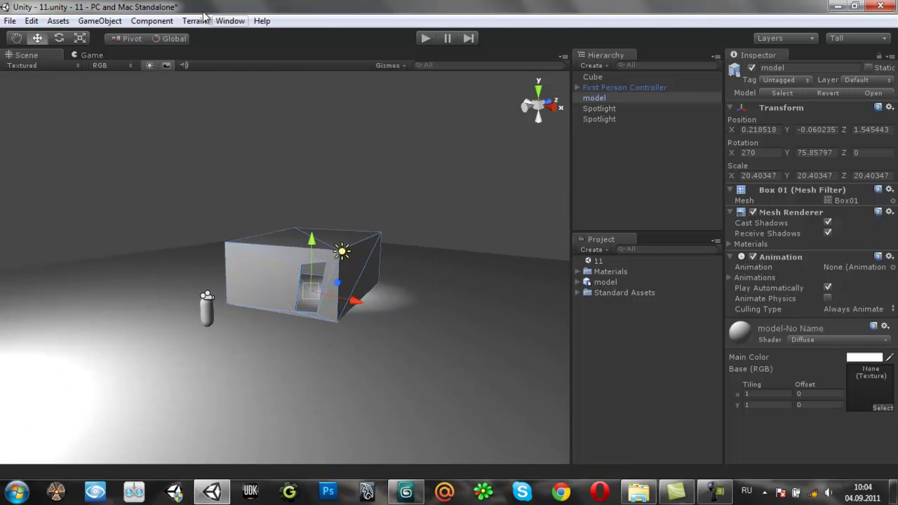
- Add a Mesh Collider to the house model, accepting the loss of its prefab link
click(148, 20)
mouse_move(175, 65)
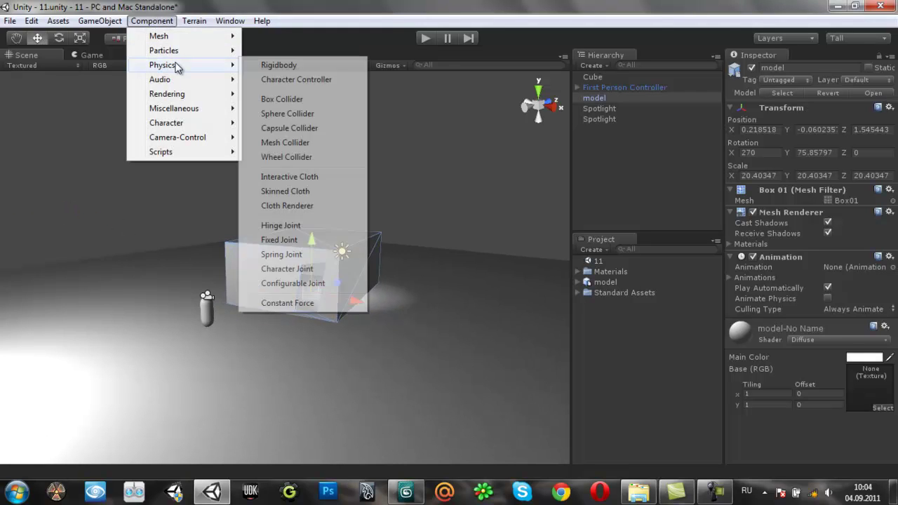
click(282, 143)
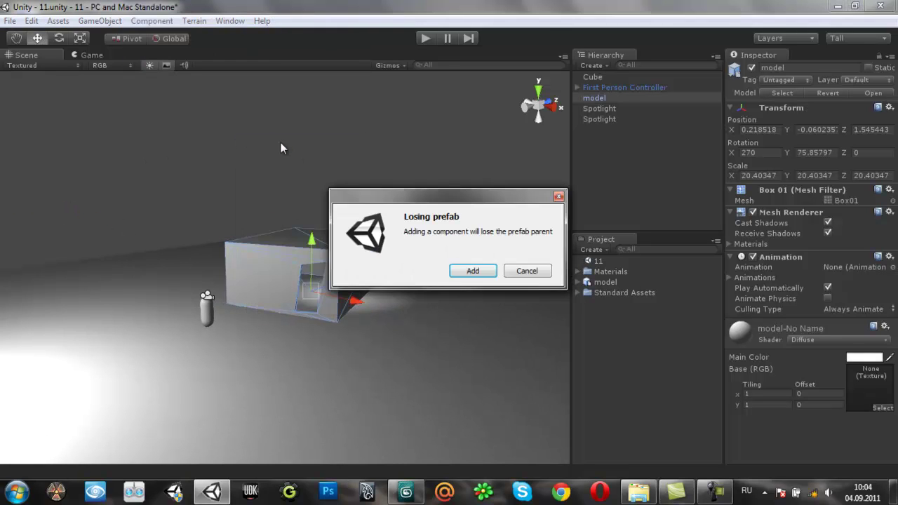
click(474, 273)
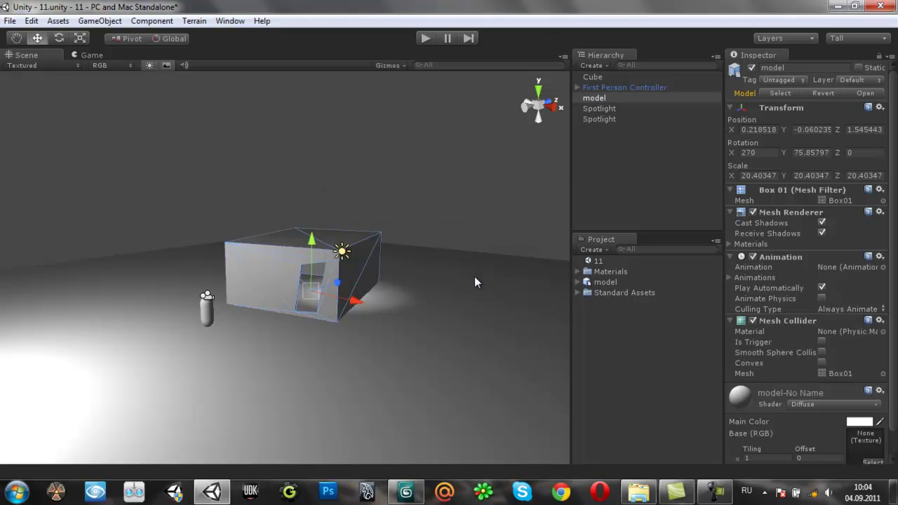
- Remove the Animation component from the house model
right_click(801, 256)
click(808, 285)
scroll(326, 295, up, 5)
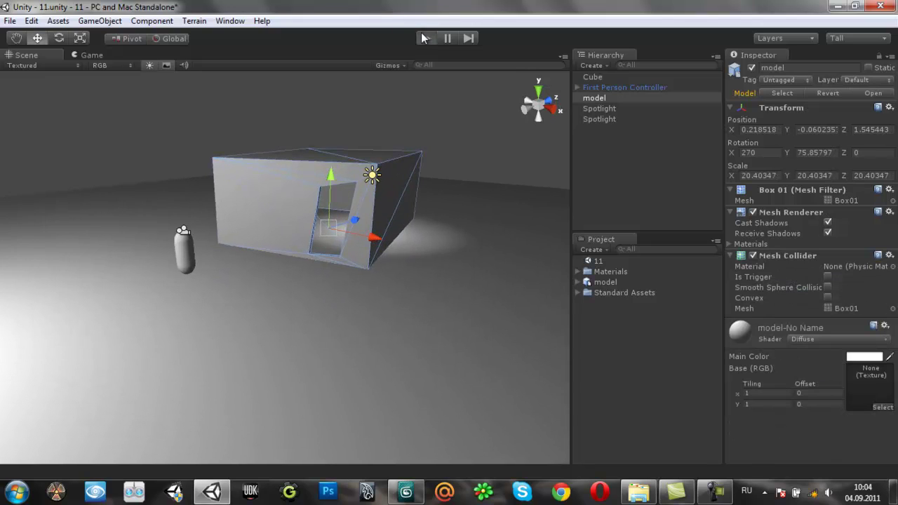
click(423, 36)
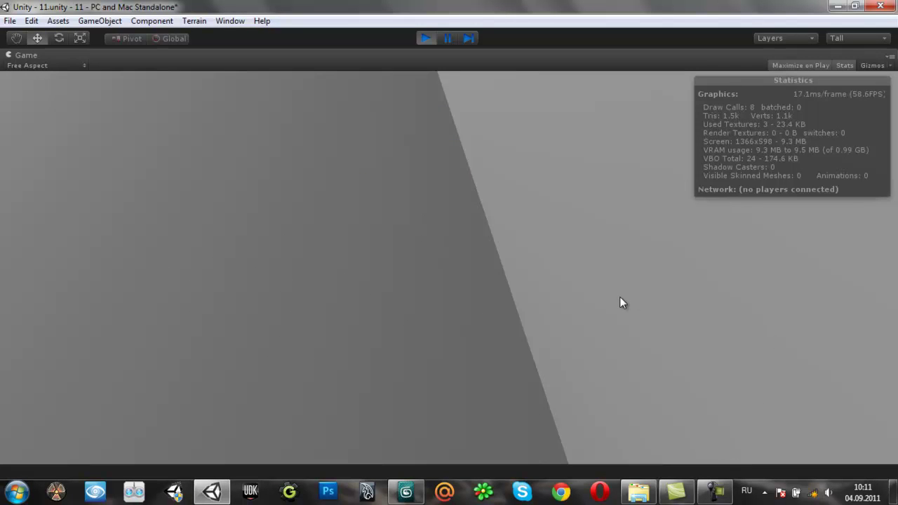
key(w)
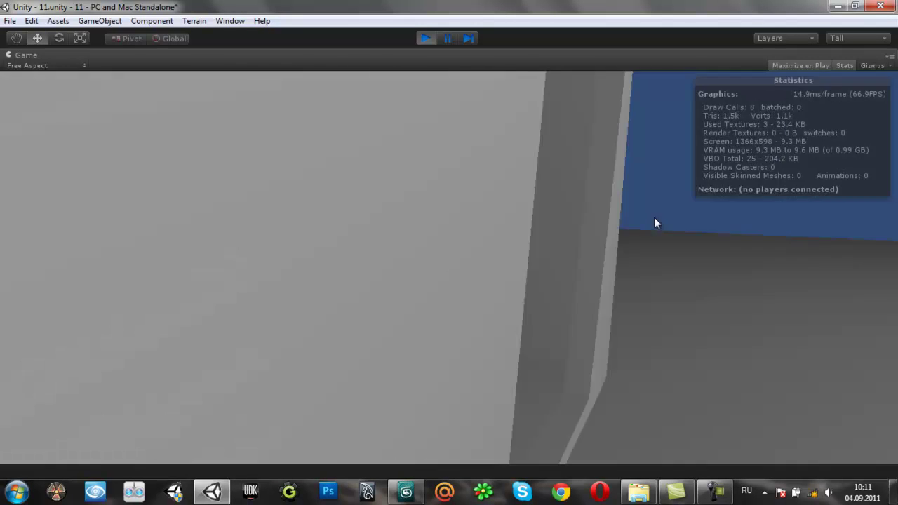
key(w)
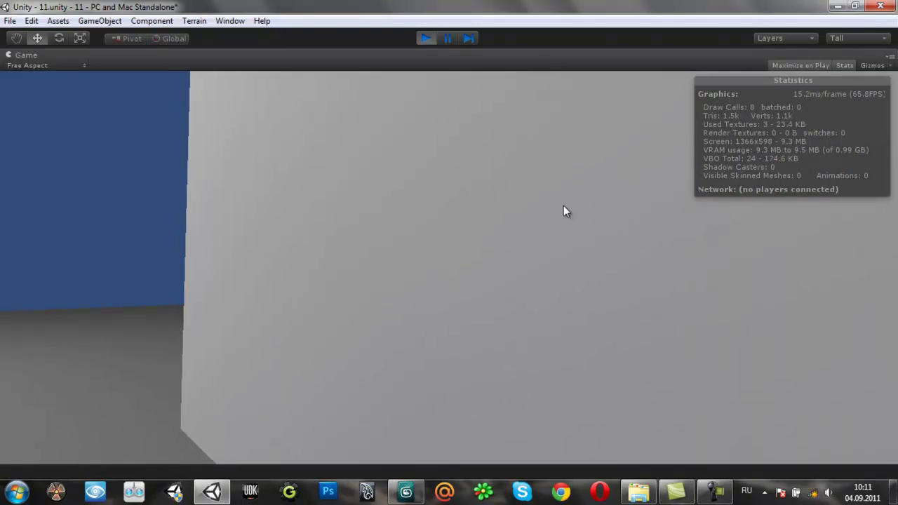
key(w)
key(w)
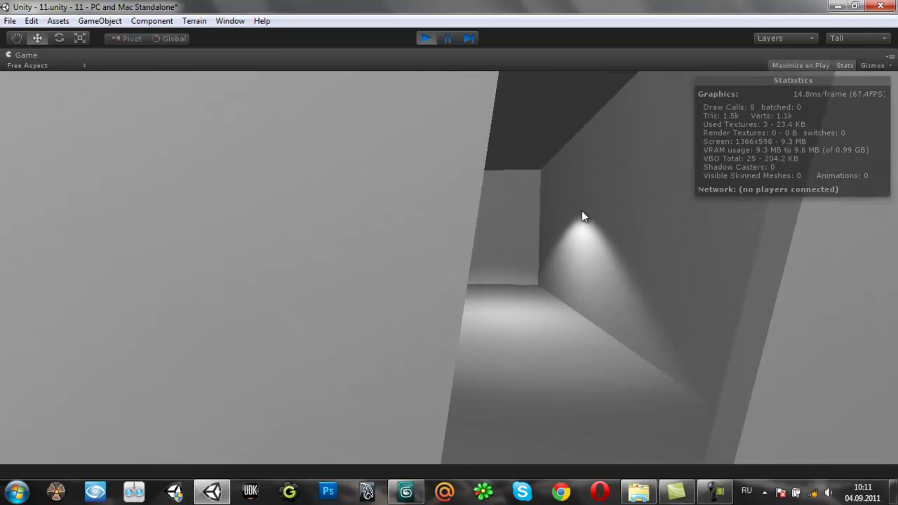
key(w)
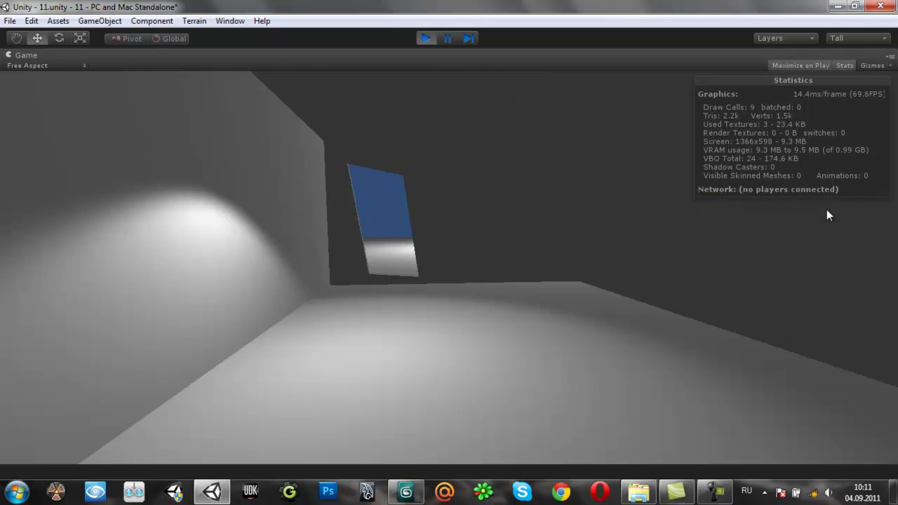
key(w)
key(w)
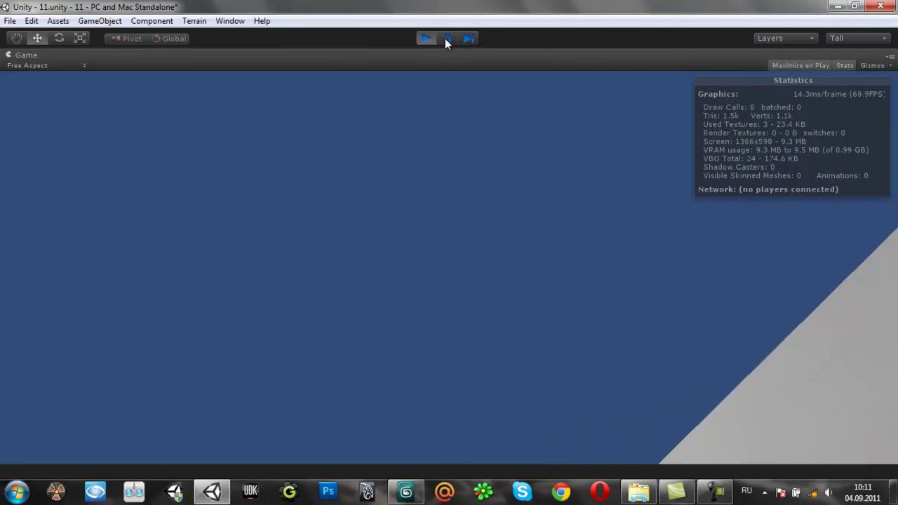
click(426, 38)
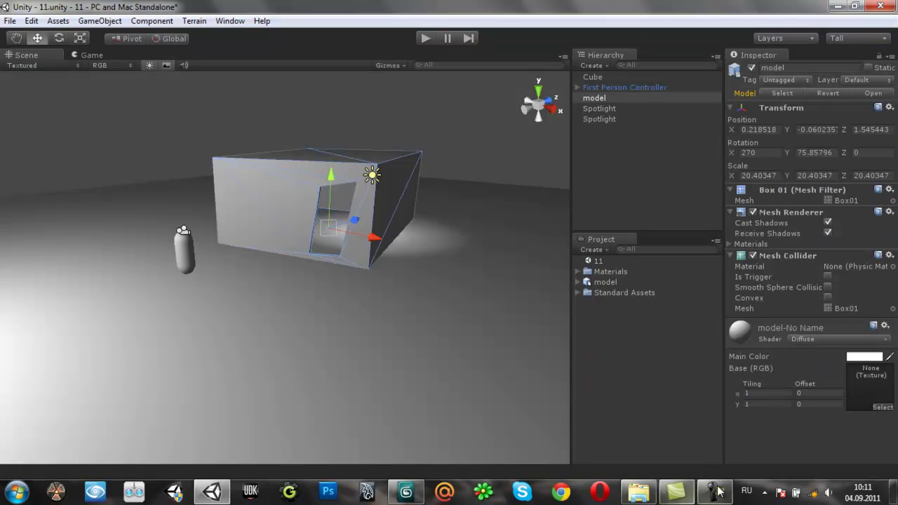
click(714, 491)
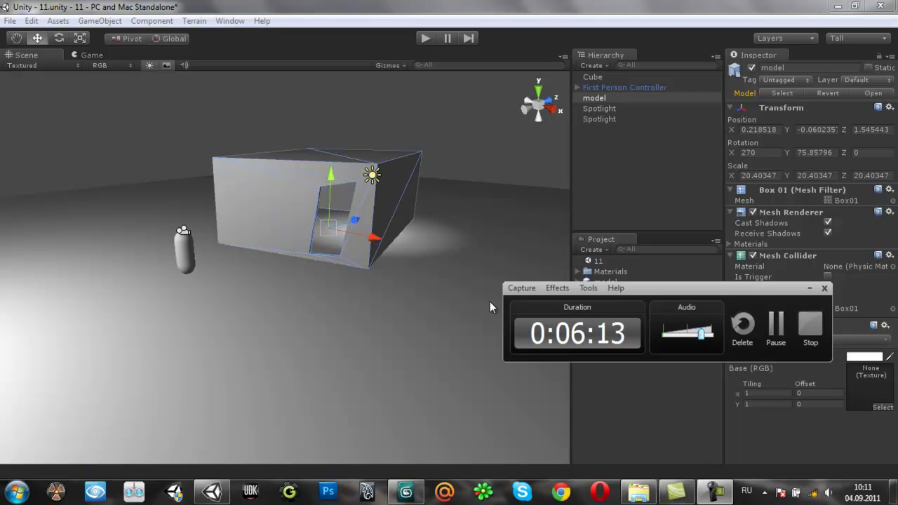
right_drag(491, 313, 395, 301)
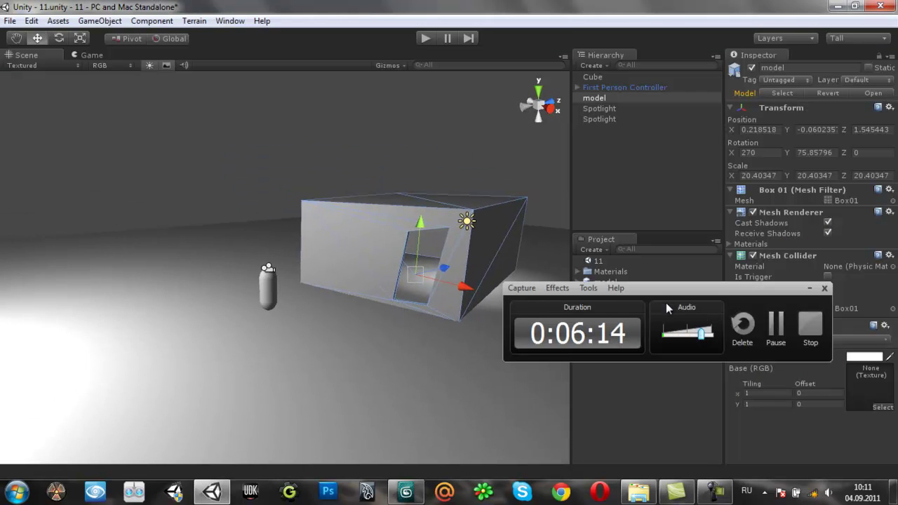
mouse_move(684, 298)
mouse_down()
mouse_move(705, 403)
mouse_move(677, 345)
mouse_up()
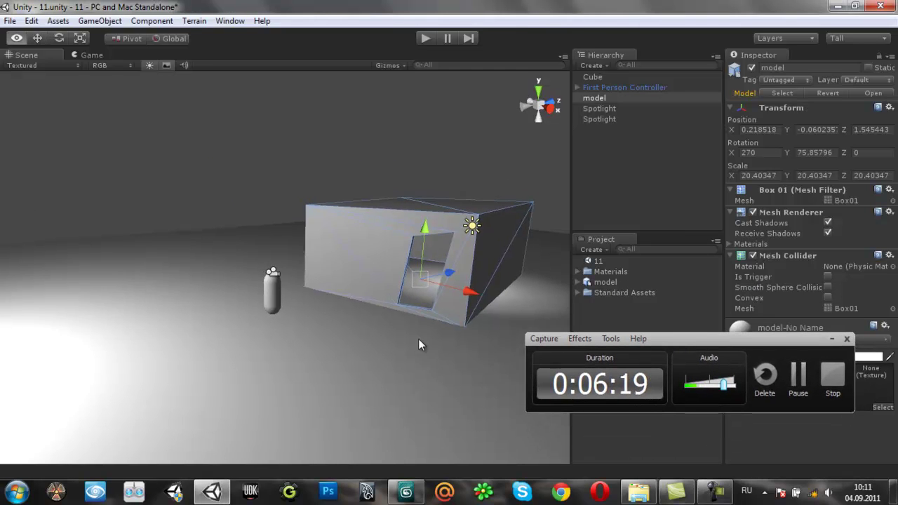
right_drag(418, 341, 437, 295)
click(216, 295)
right_drag(218, 298, 313, 407)
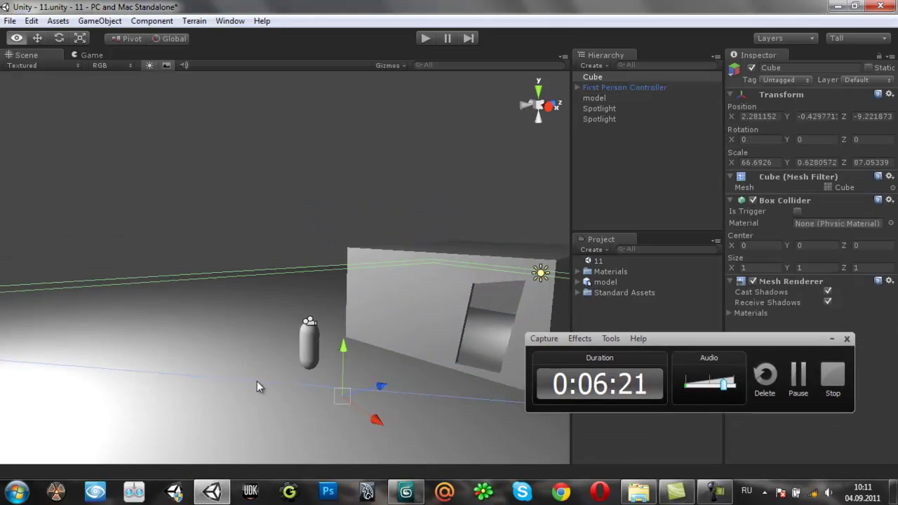
scroll(313, 408, up, 1)
scroll(313, 408, up, 1)
scroll(313, 408, up, 1)
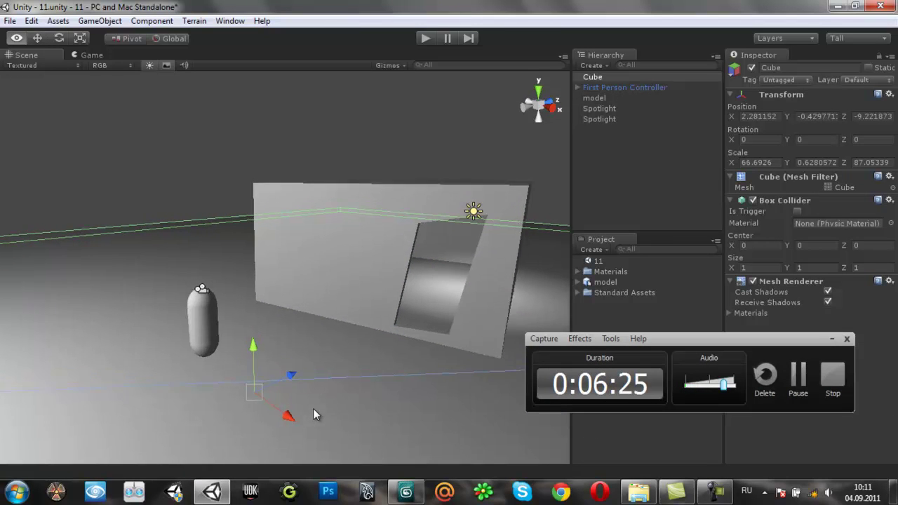
scroll(314, 407, up, 2)
scroll(316, 407, up, 2)
scroll(316, 409, up, 1)
scroll(315, 409, up, 1)
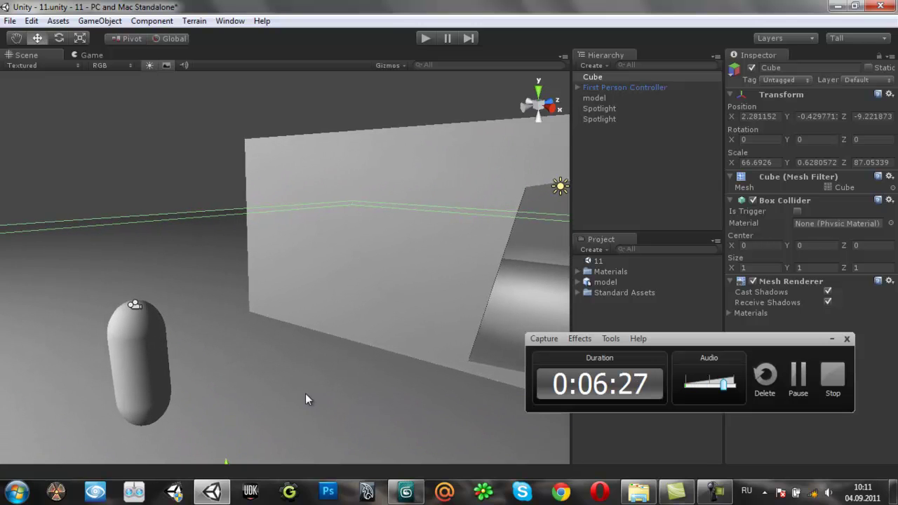
scroll(301, 397, up, 2)
scroll(290, 400, up, 2)
scroll(291, 400, up, 1)
scroll(291, 400, up, 2)
scroll(289, 398, up, 1)
mouse_move(288, 398)
alt+mouse_down()
mouse_move(345, 370)
mouse_move(236, 352)
mouse_move(330, 307)
mouse_move(332, 279)
mouse_move(372, 302)
alt+mouse_up()
scroll(323, 311, down, 2)
scroll(328, 294, down, 3)
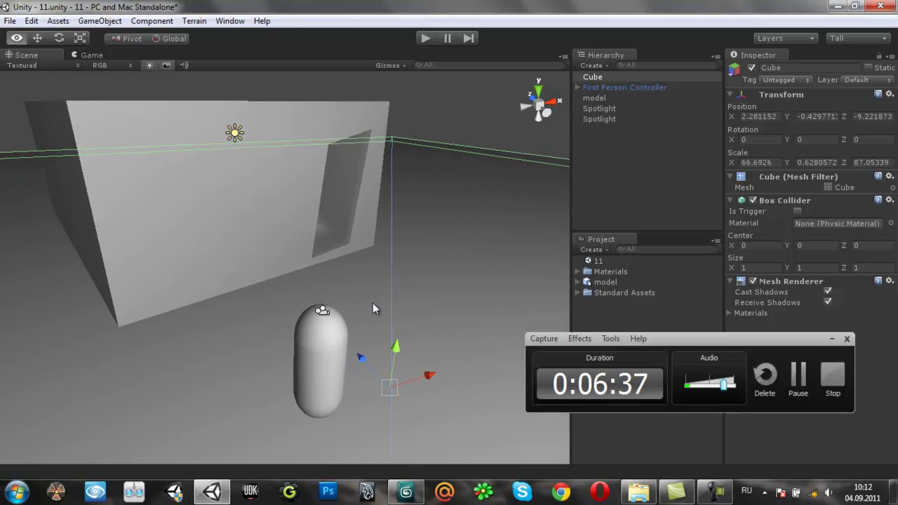
alt+drag(372, 302, 372, 299)
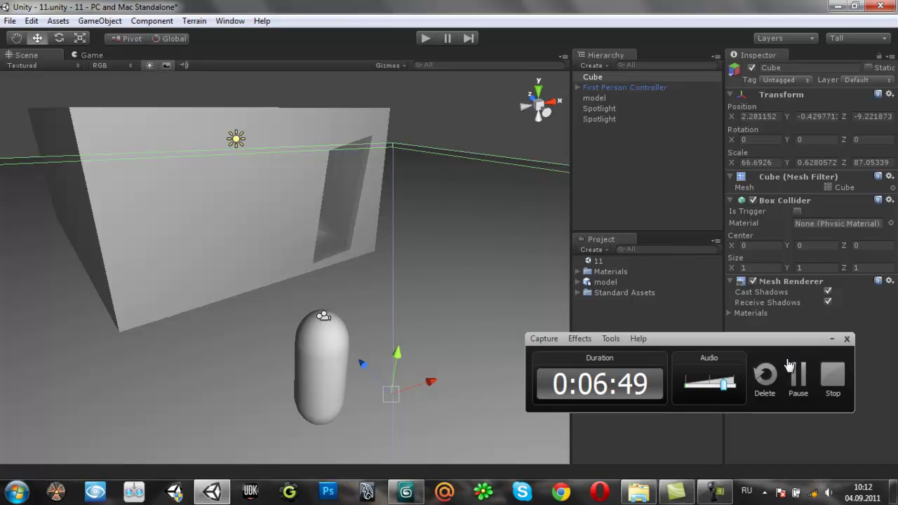
click(798, 379)
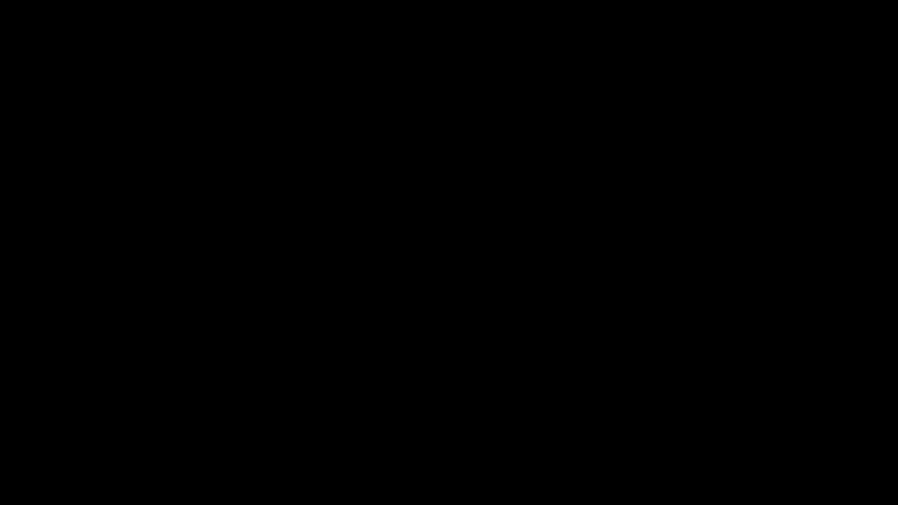